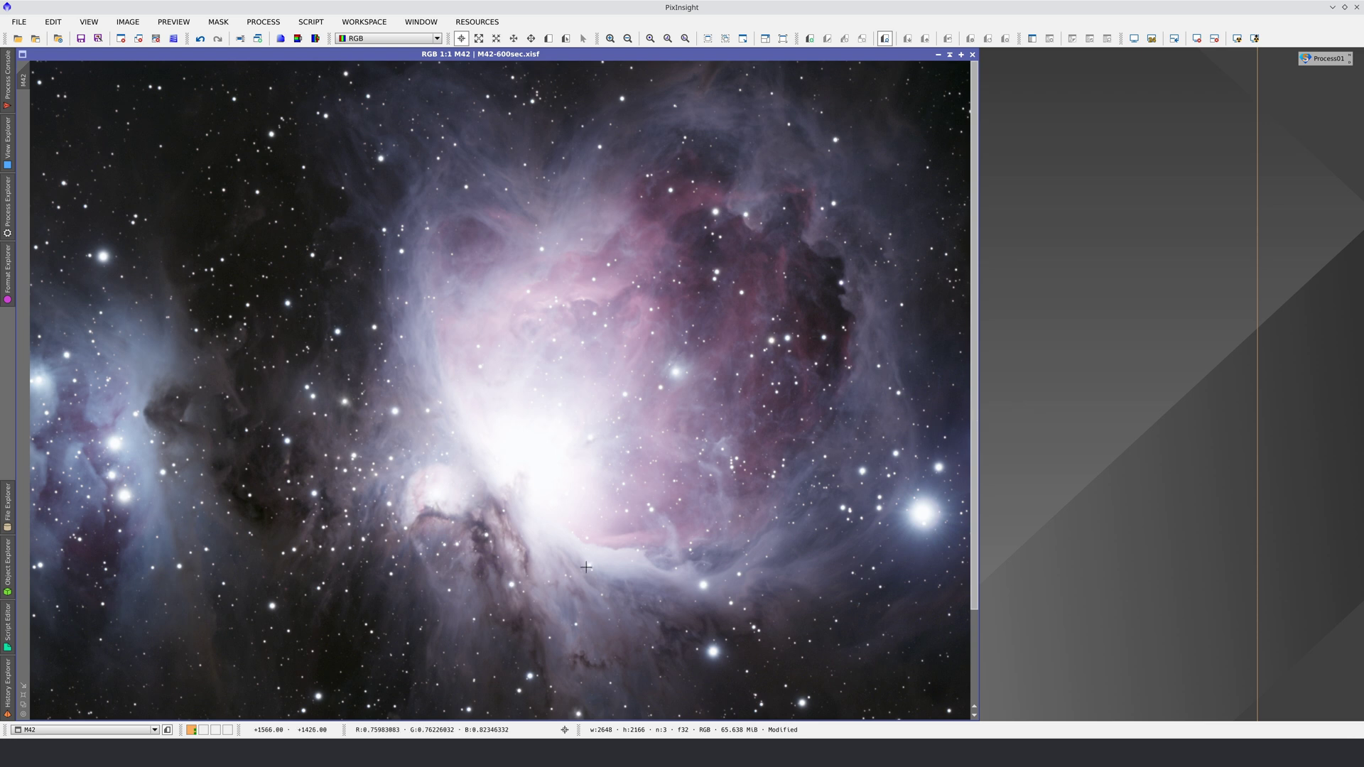
- Probe the nebula core, then untick Astrometric Solution for lights in Weighted Batch Preprocessing
{"action": "left_click_drag", "start_coordinate": [602, 496], "coordinate": [702, 347]}
{"action": "left_click", "coordinate": [8, 206]}
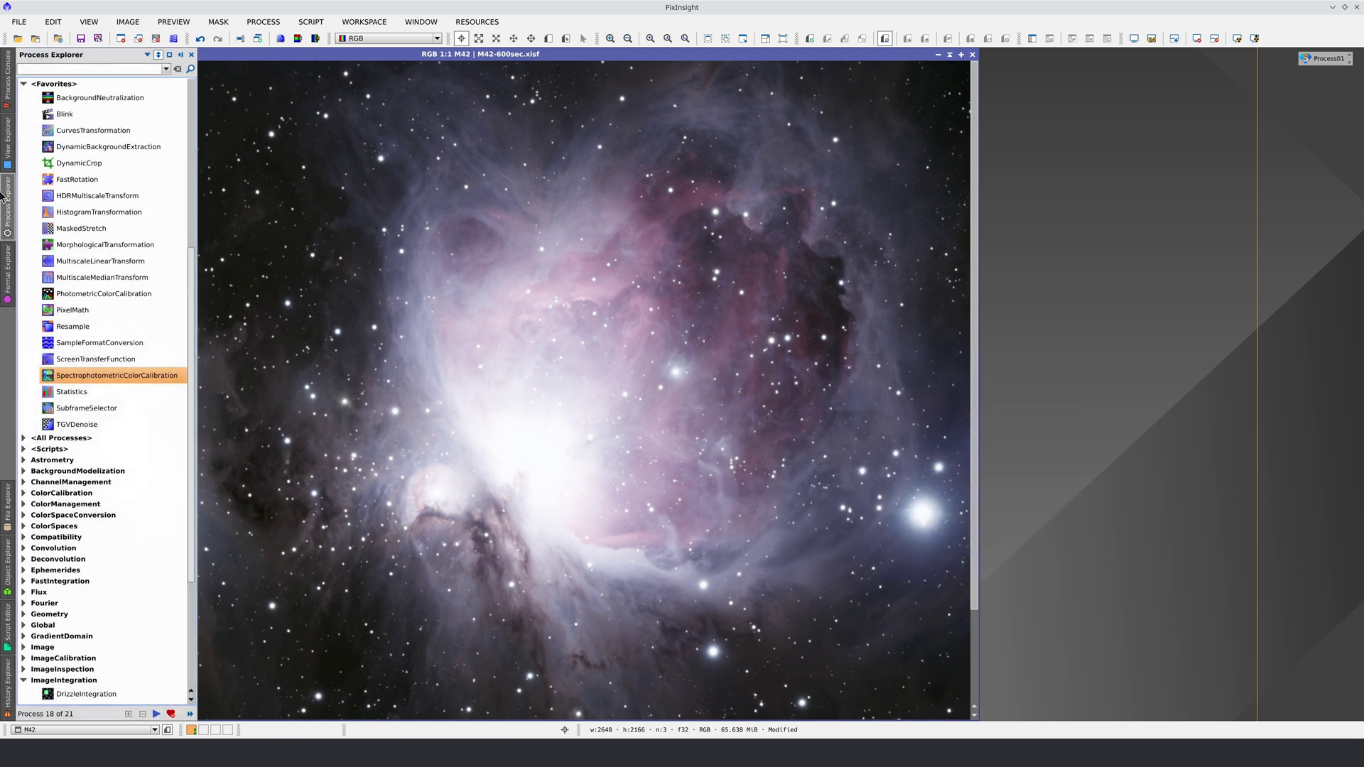
{"action": "left_click", "coordinate": [23, 449]}
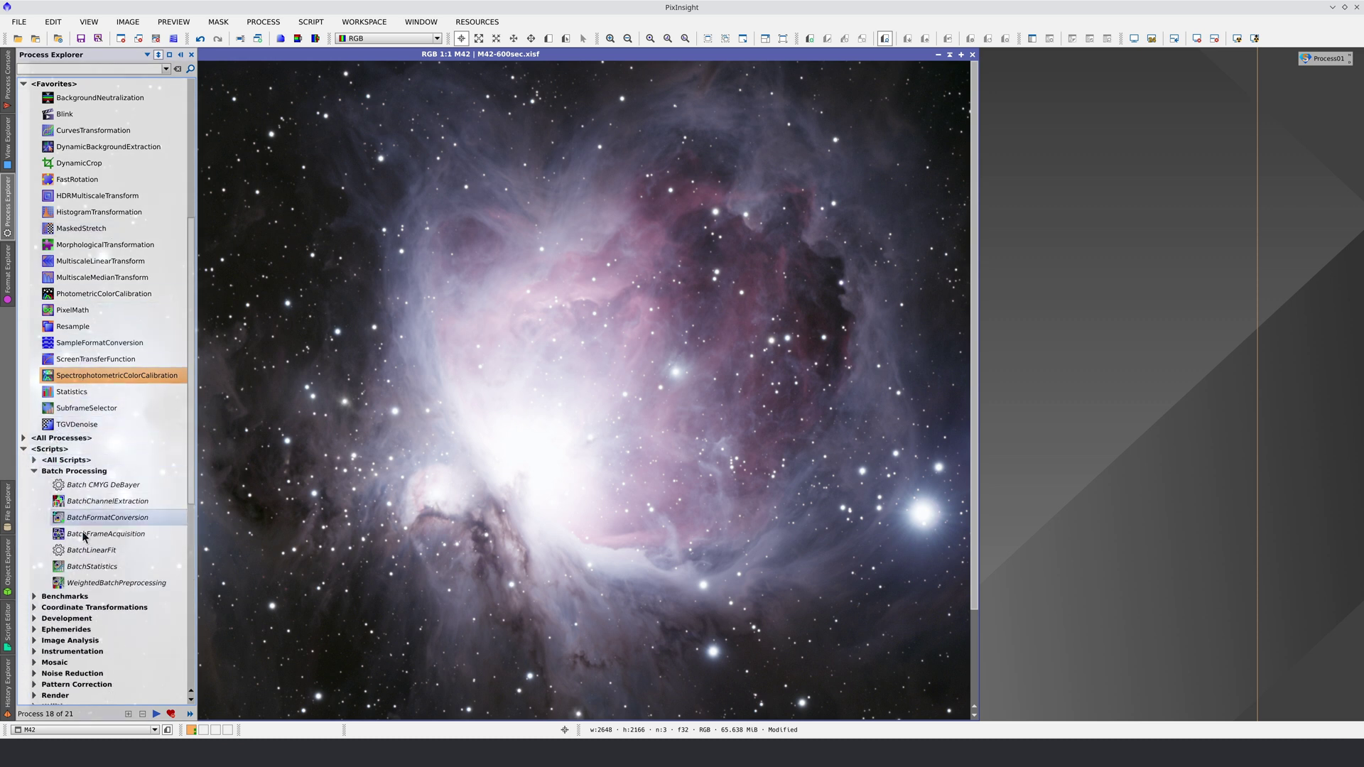
{"action": "double_click", "coordinate": [122, 582]}
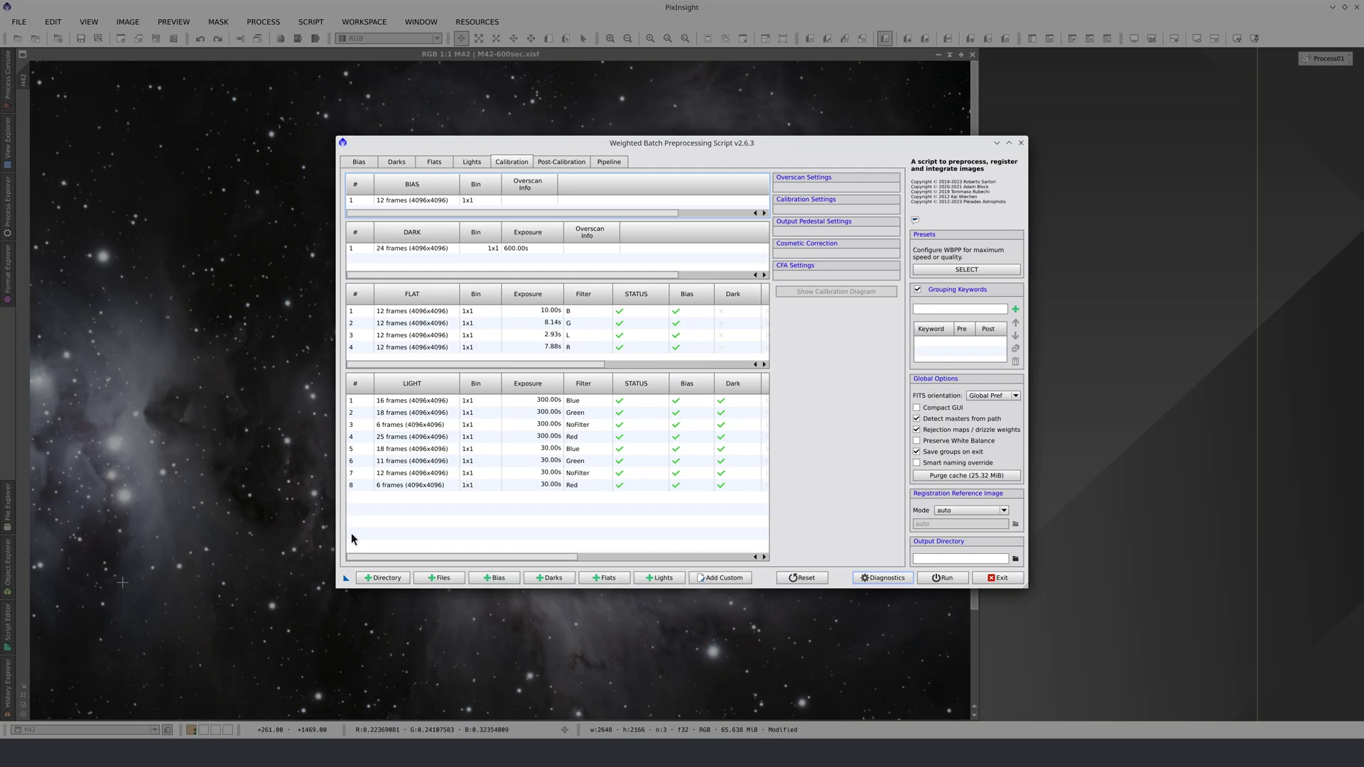
{"action": "left_click", "coordinate": [471, 162]}
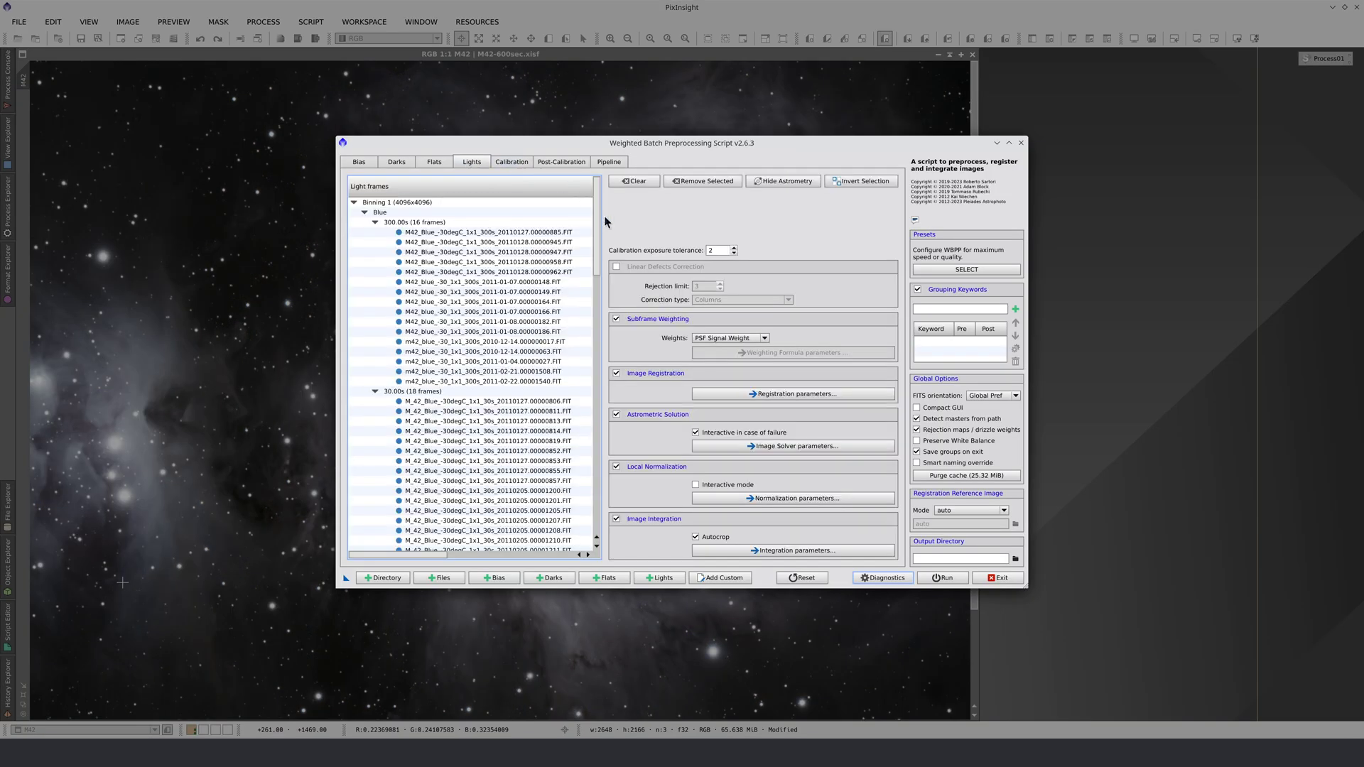
{"action": "left_click", "coordinate": [617, 416]}
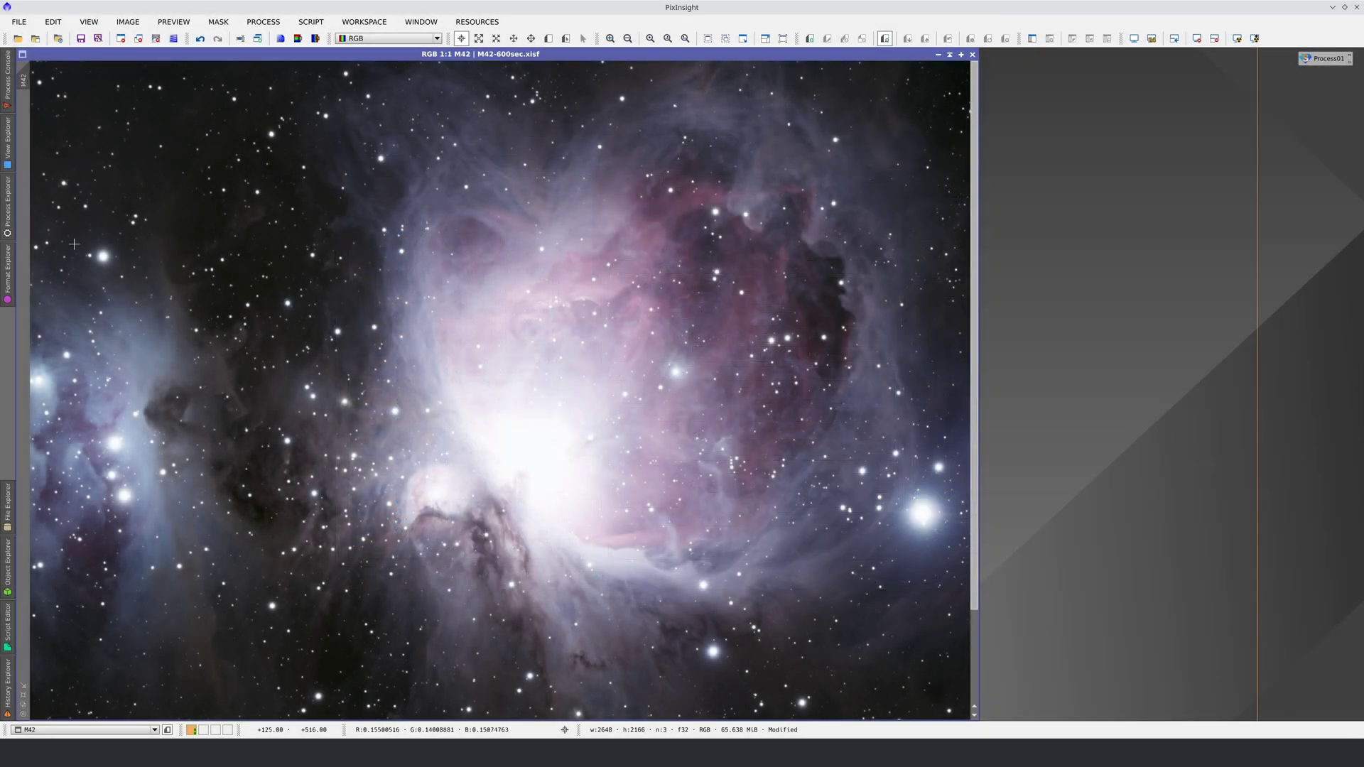
- Bring up SpectrophotometricColorCalibration and probe pixel values on the nebula
{"action": "left_click", "coordinate": [7, 226]}
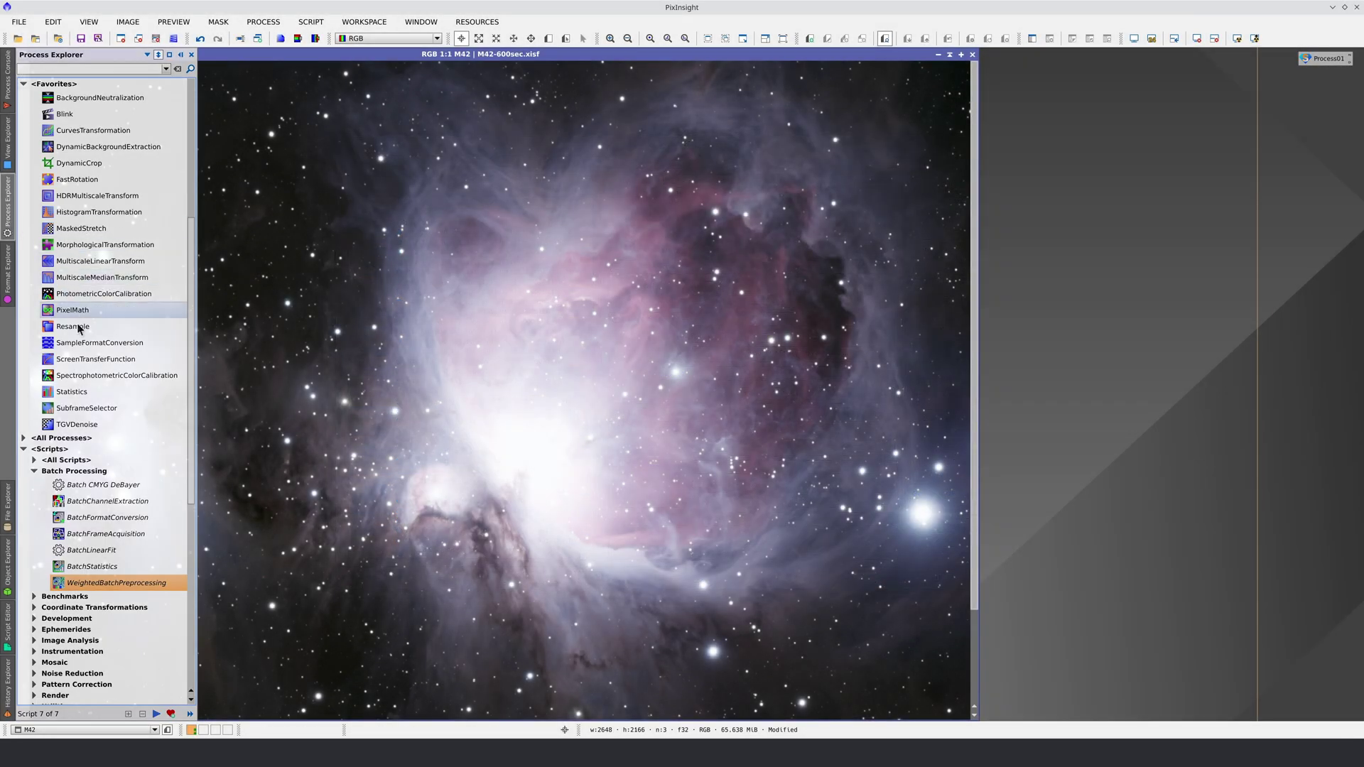
{"action": "double_click", "coordinate": [89, 376]}
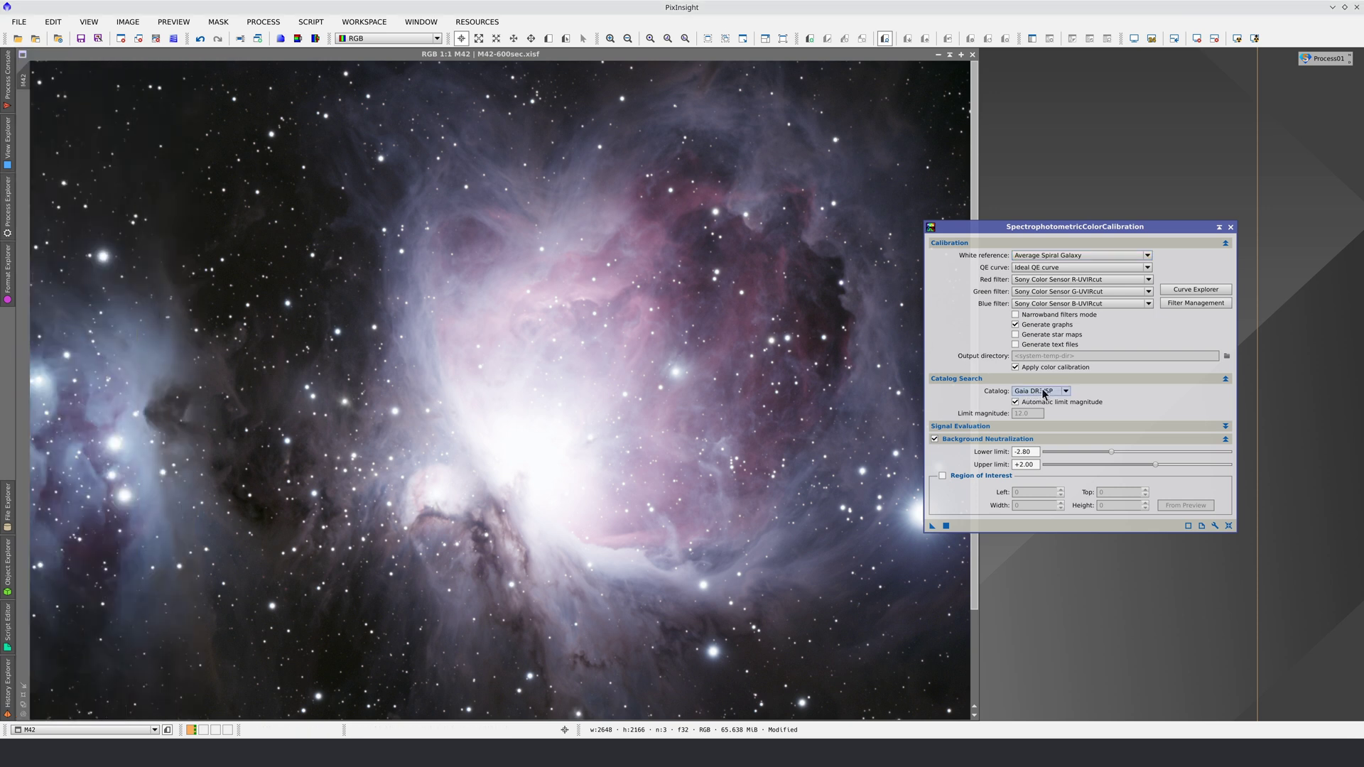
{"action": "left_click_drag", "start_coordinate": [666, 368], "coordinate": [777, 269]}
- Zoom out and probe pixel values on the reduced image
{"action": "scroll", "coordinate": [668, 344], "scroll_direction": "down", "scroll_amount": 2}
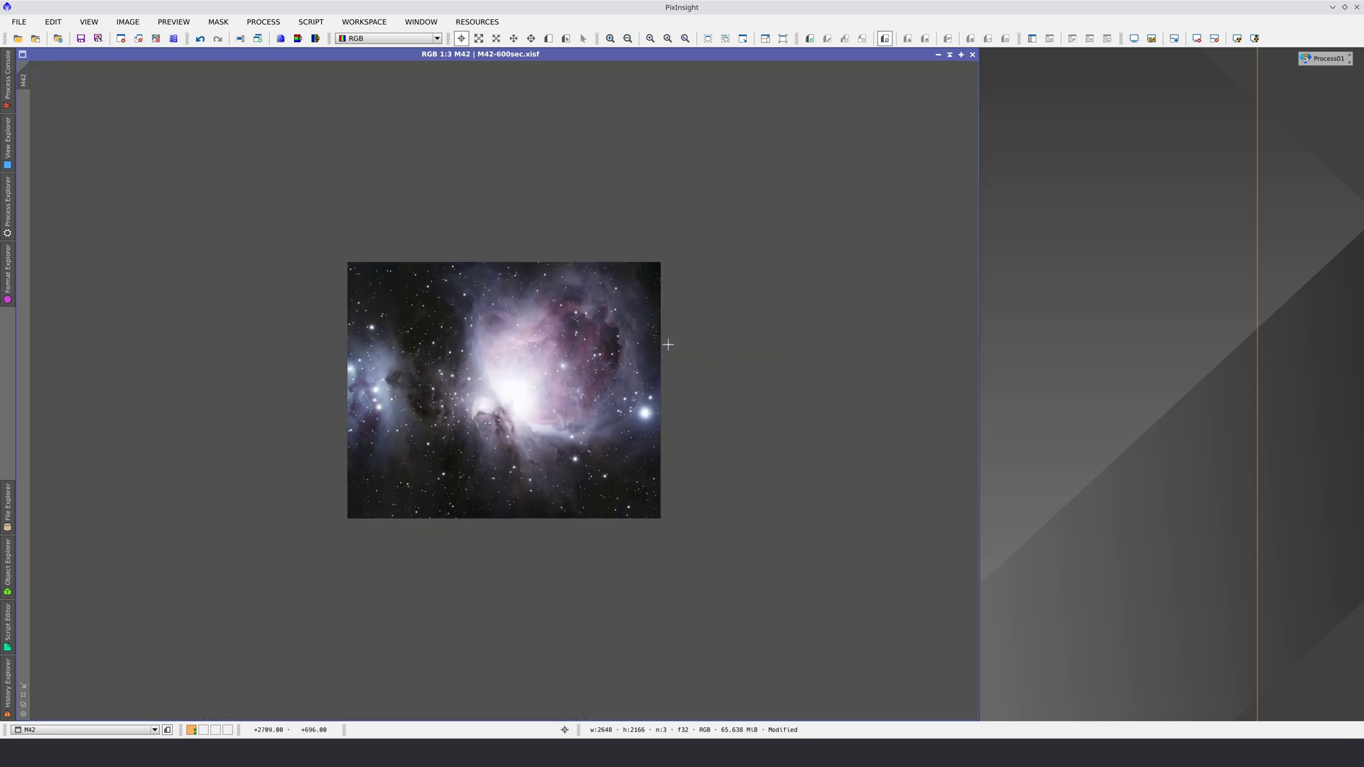
{"action": "left_click_drag", "start_coordinate": [445, 426], "coordinate": [454, 393]}
{"action": "scroll", "coordinate": [455, 393], "scroll_direction": "up", "scroll_amount": 2}
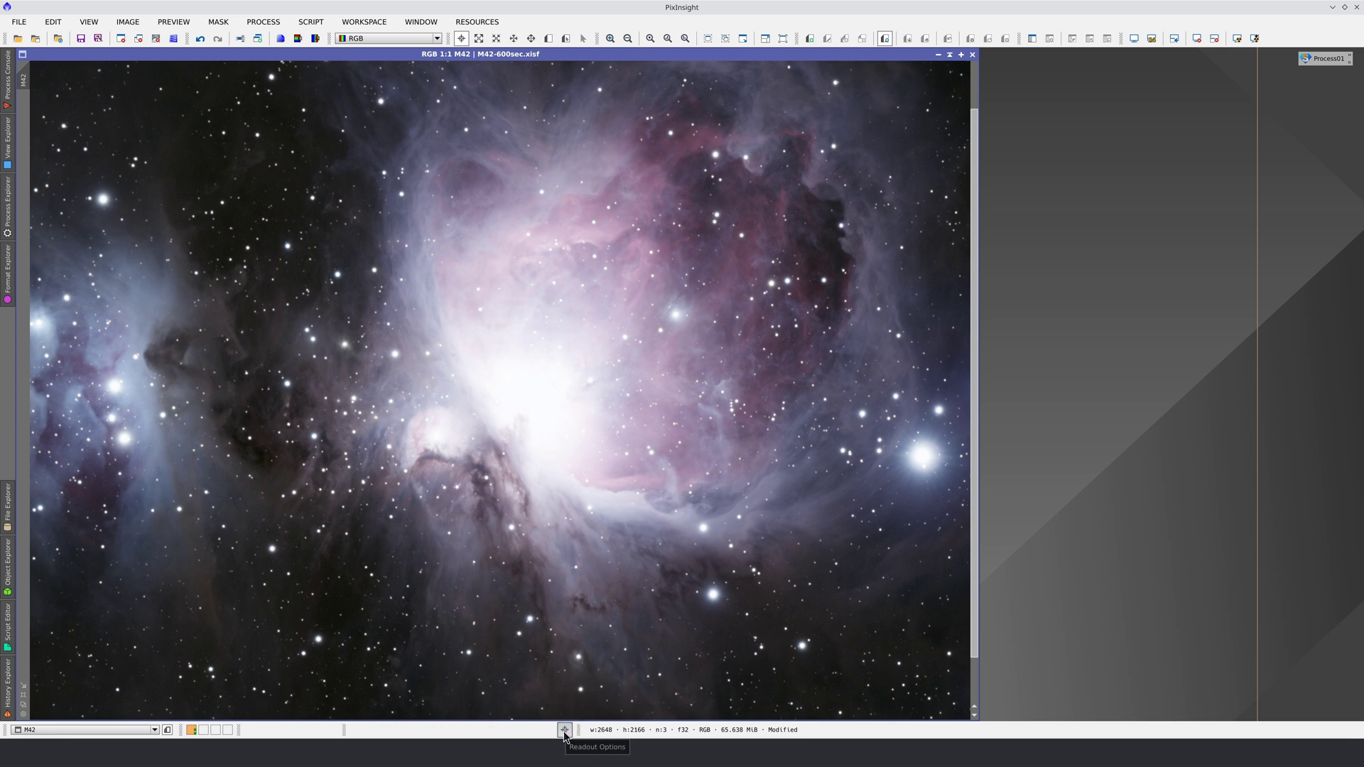
- Turn off Show Readout Preview, then bring the Readout Data choices back up
{"action": "left_click", "coordinate": [565, 731]}
{"action": "mouse_move", "coordinate": [605, 667]}
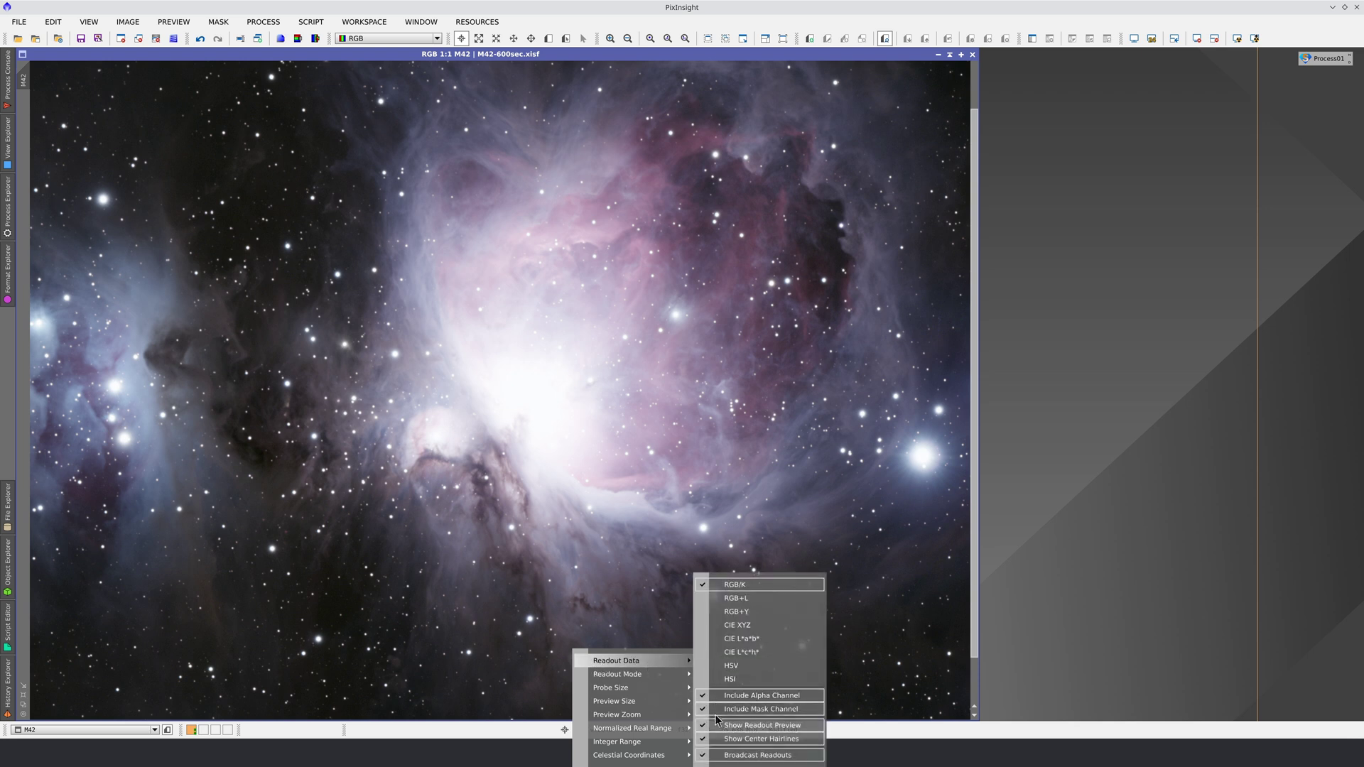
{"action": "left_click", "coordinate": [719, 730]}
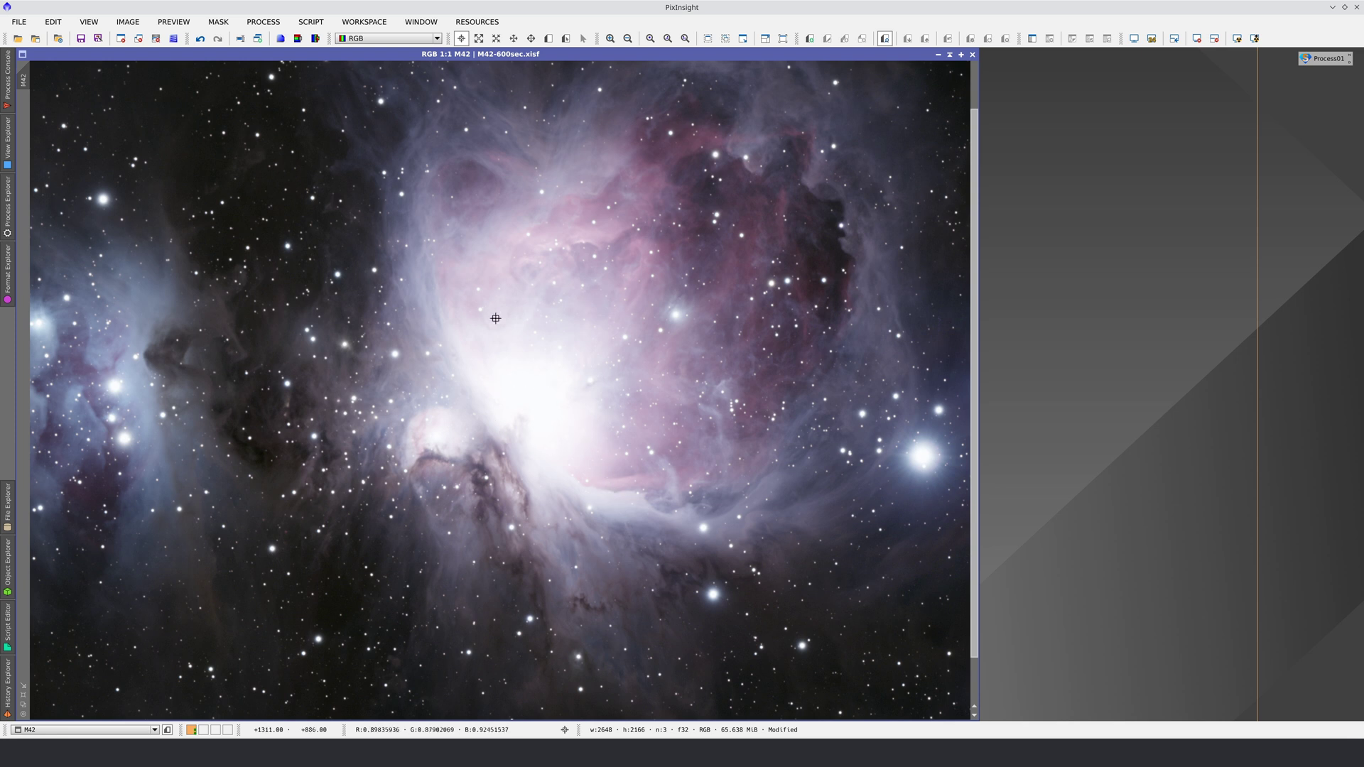
{"action": "left_click", "coordinate": [568, 730]}
{"action": "mouse_move", "coordinate": [636, 664]}
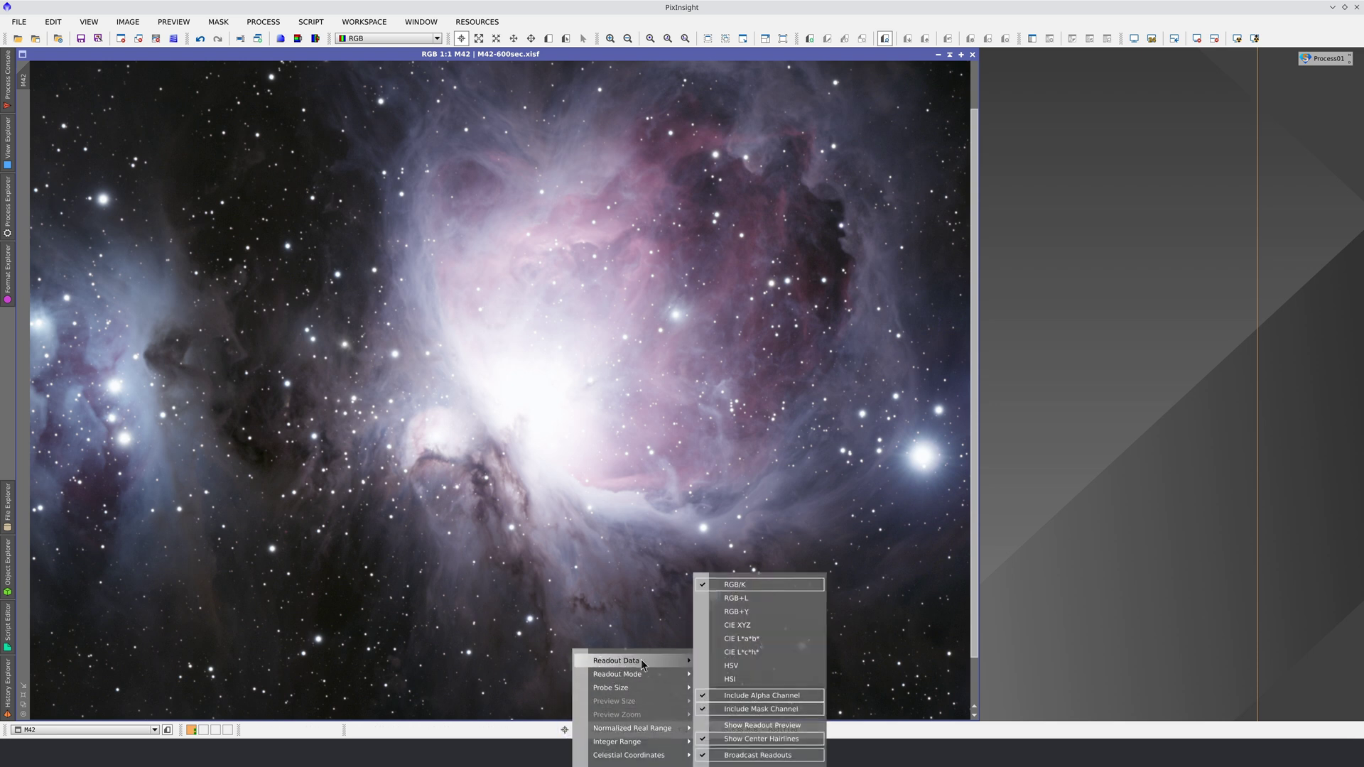
- Re-enable the readout preview, switch readout data to RGB+L, and probe the nebula
{"action": "left_click", "coordinate": [709, 724]}
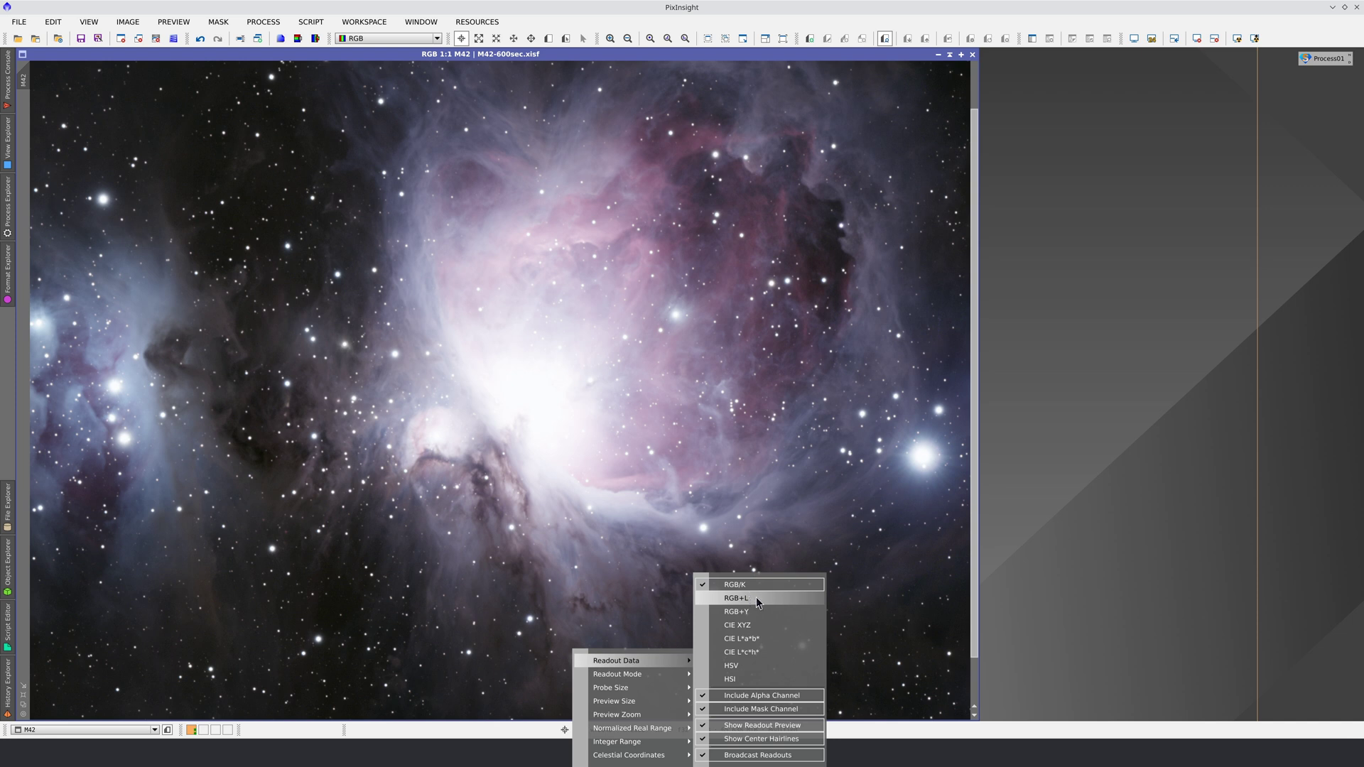
{"action": "left_click", "coordinate": [761, 595]}
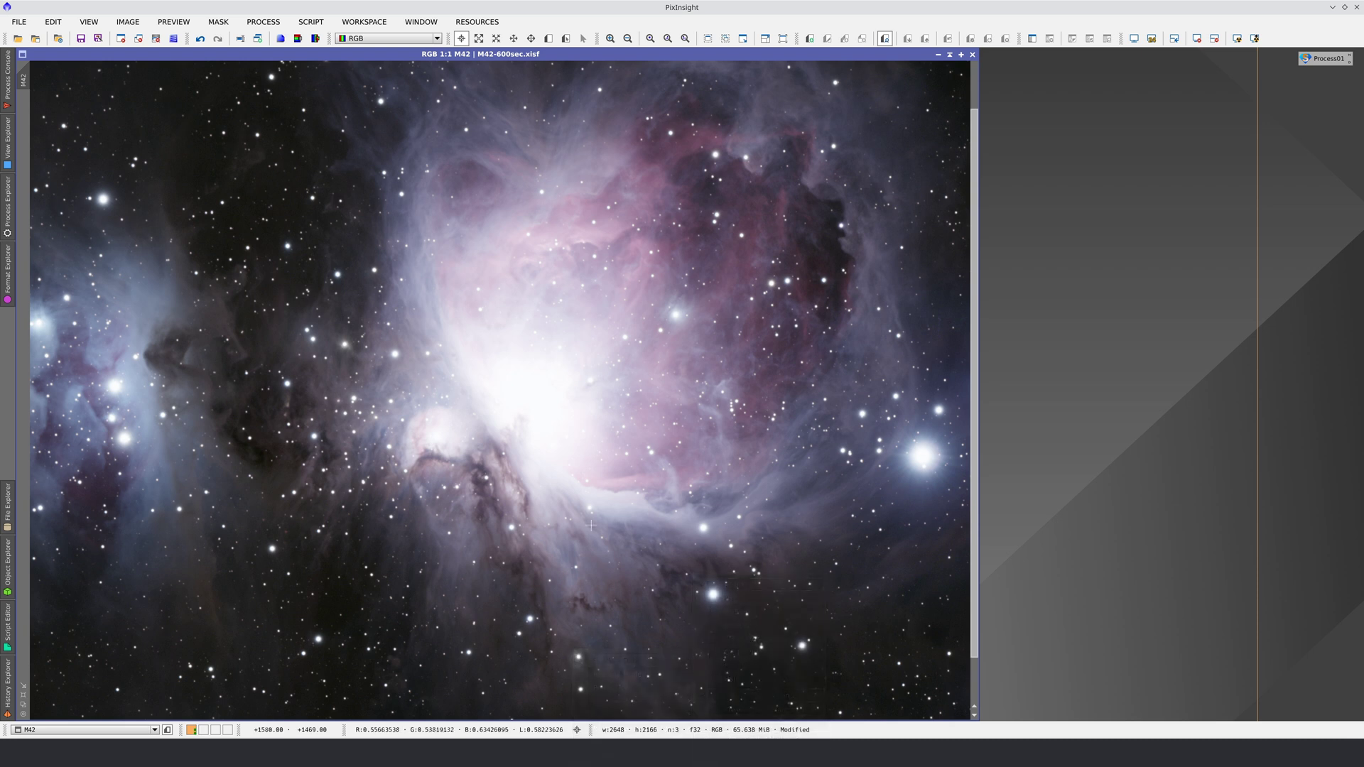
{"action": "left_click_drag", "start_coordinate": [575, 509], "coordinate": [537, 454]}
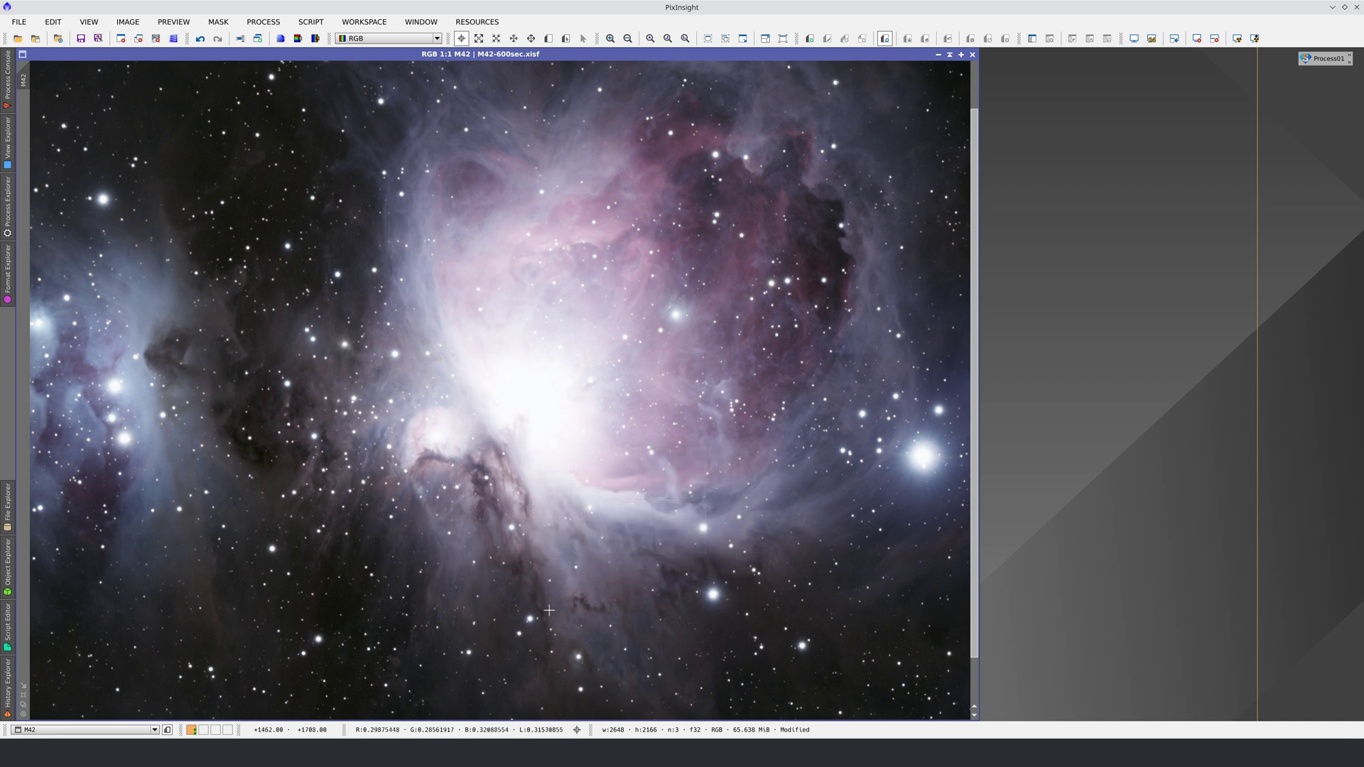
- Set the normalized real readout range to 0.01 and probe values at two decimals
{"action": "left_click", "coordinate": [565, 730]}
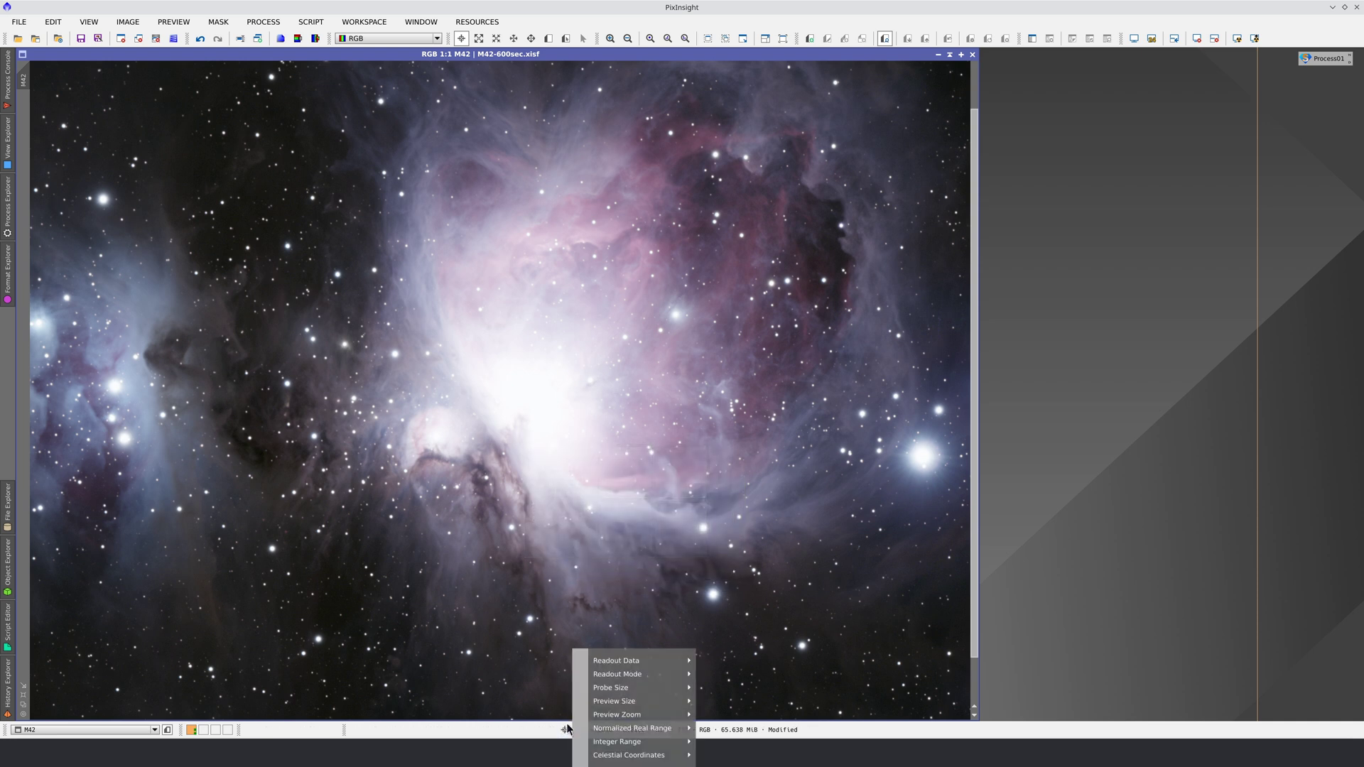
{"action": "mouse_move", "coordinate": [634, 732]}
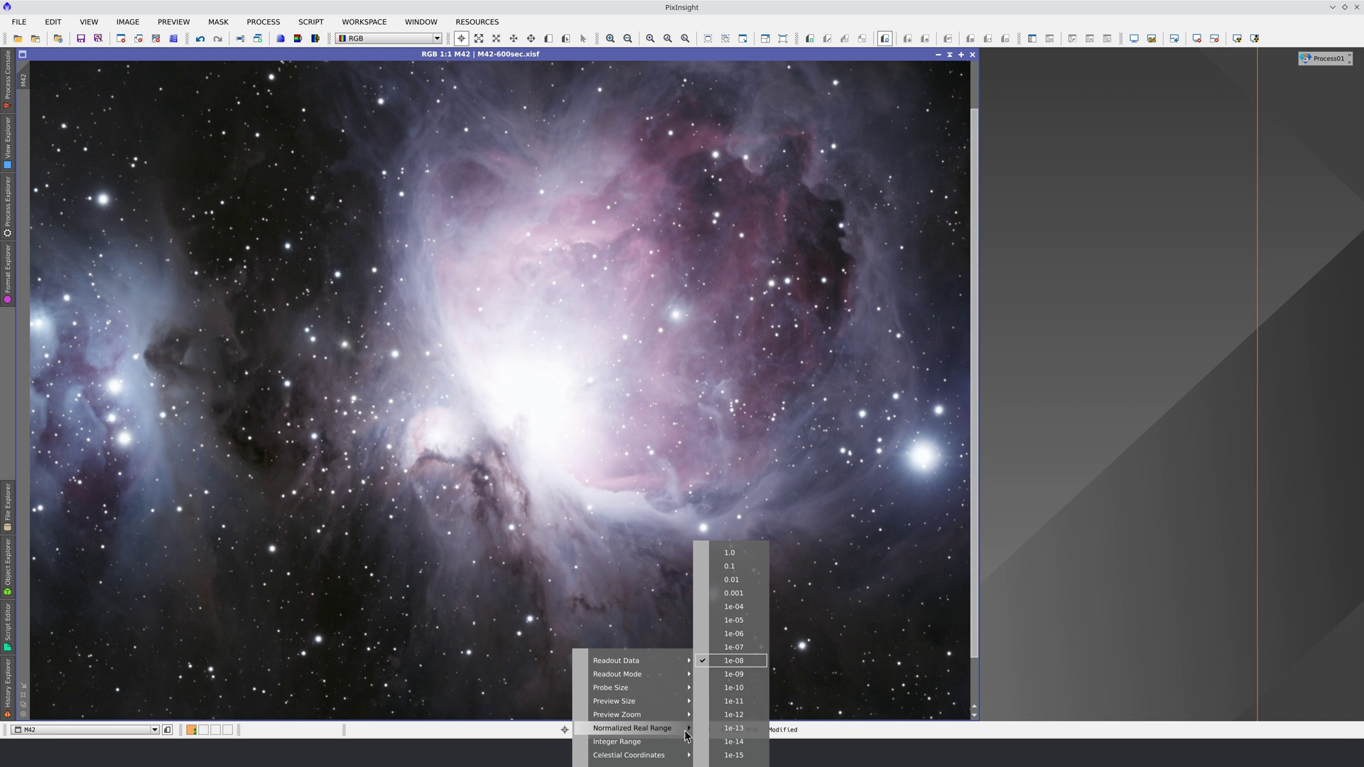
{"action": "left_click", "coordinate": [743, 580]}
{"action": "left_click_drag", "start_coordinate": [545, 456], "coordinate": [560, 519]}
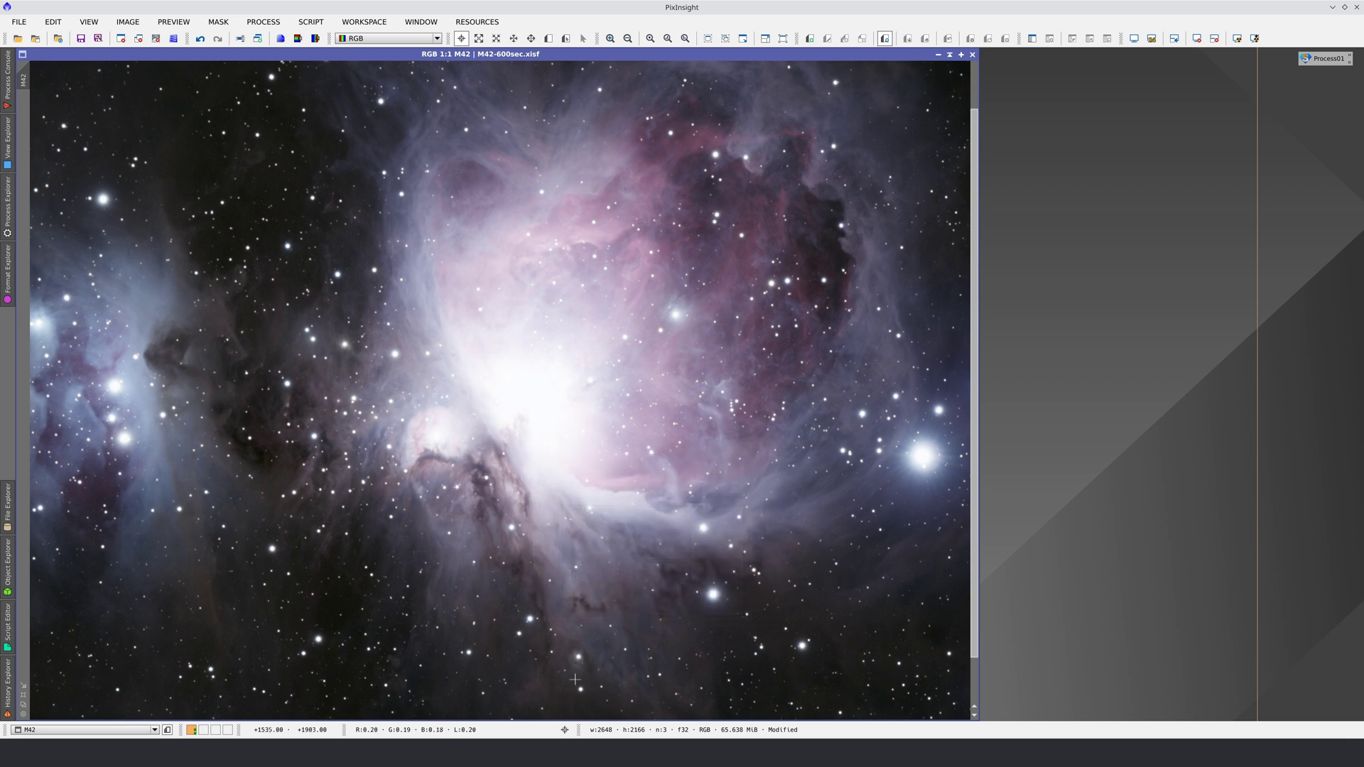
- Try 8-bit and then 32-bit integer readouts, probing the nebula after each
{"action": "left_click", "coordinate": [565, 730]}
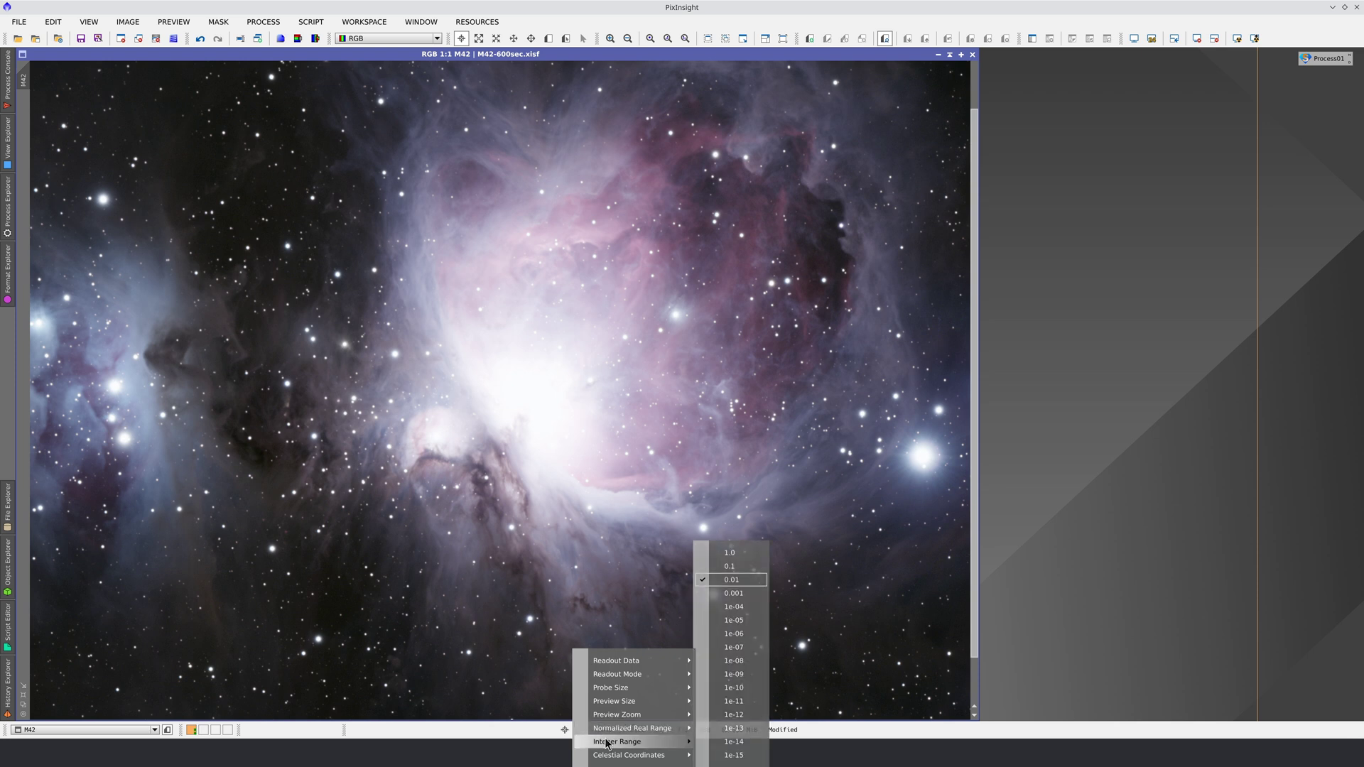
{"action": "mouse_move", "coordinate": [613, 744]}
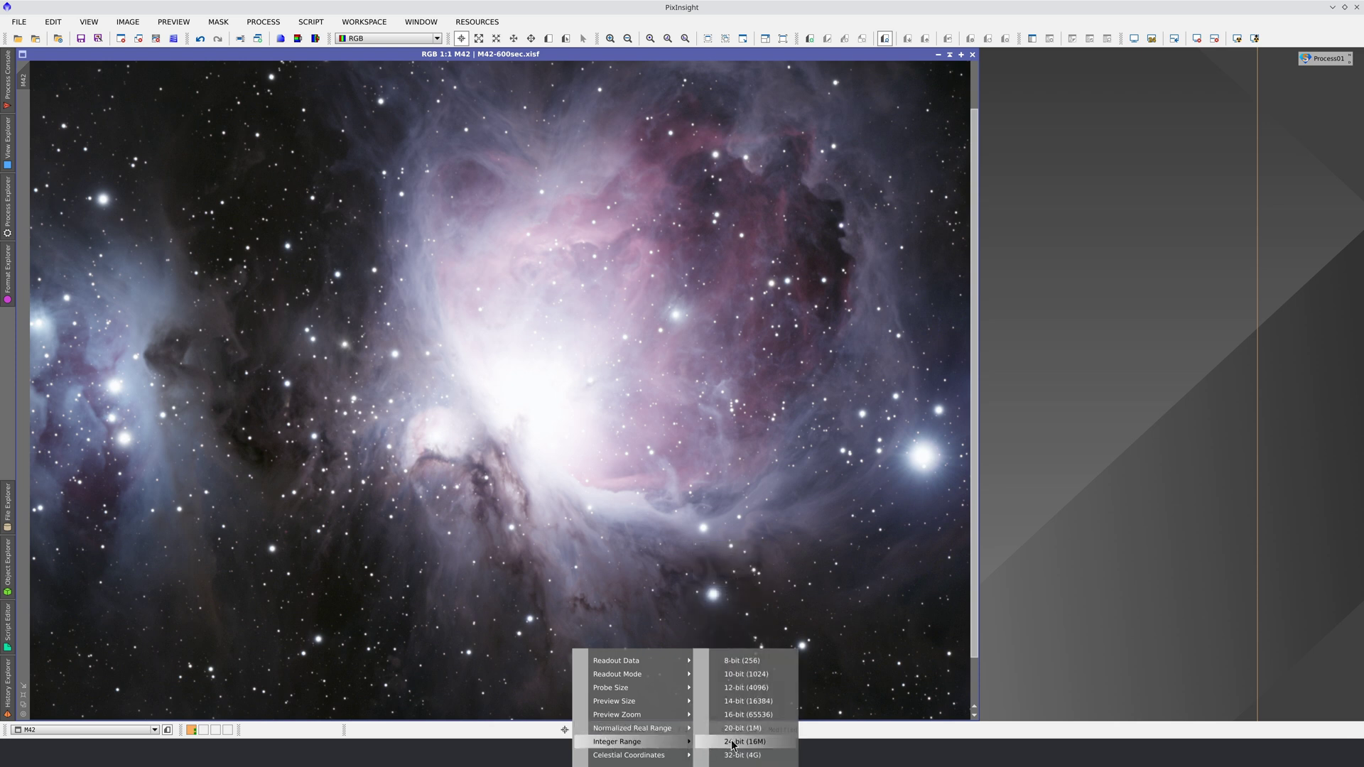
{"action": "left_click", "coordinate": [744, 660]}
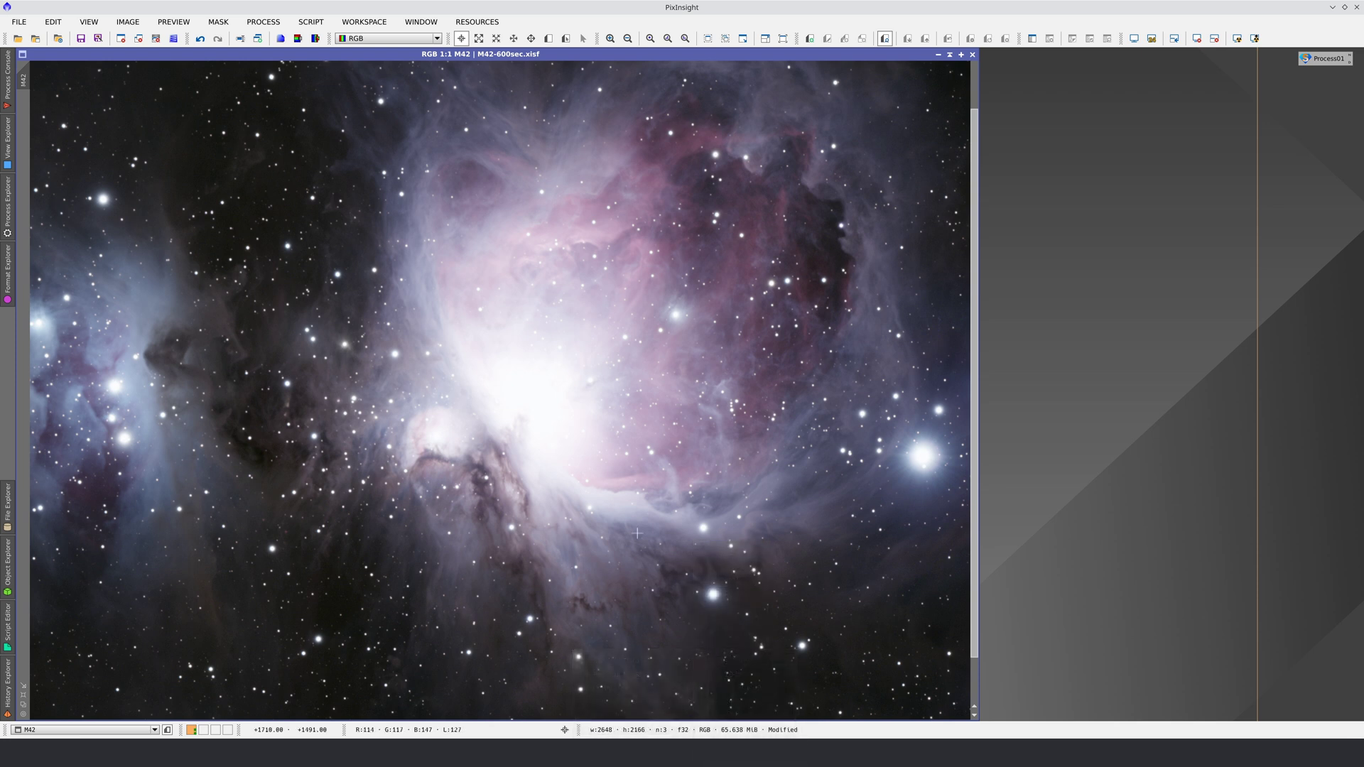
{"action": "left_click_drag", "start_coordinate": [580, 467], "coordinate": [426, 561]}
{"action": "left_click", "coordinate": [565, 736]}
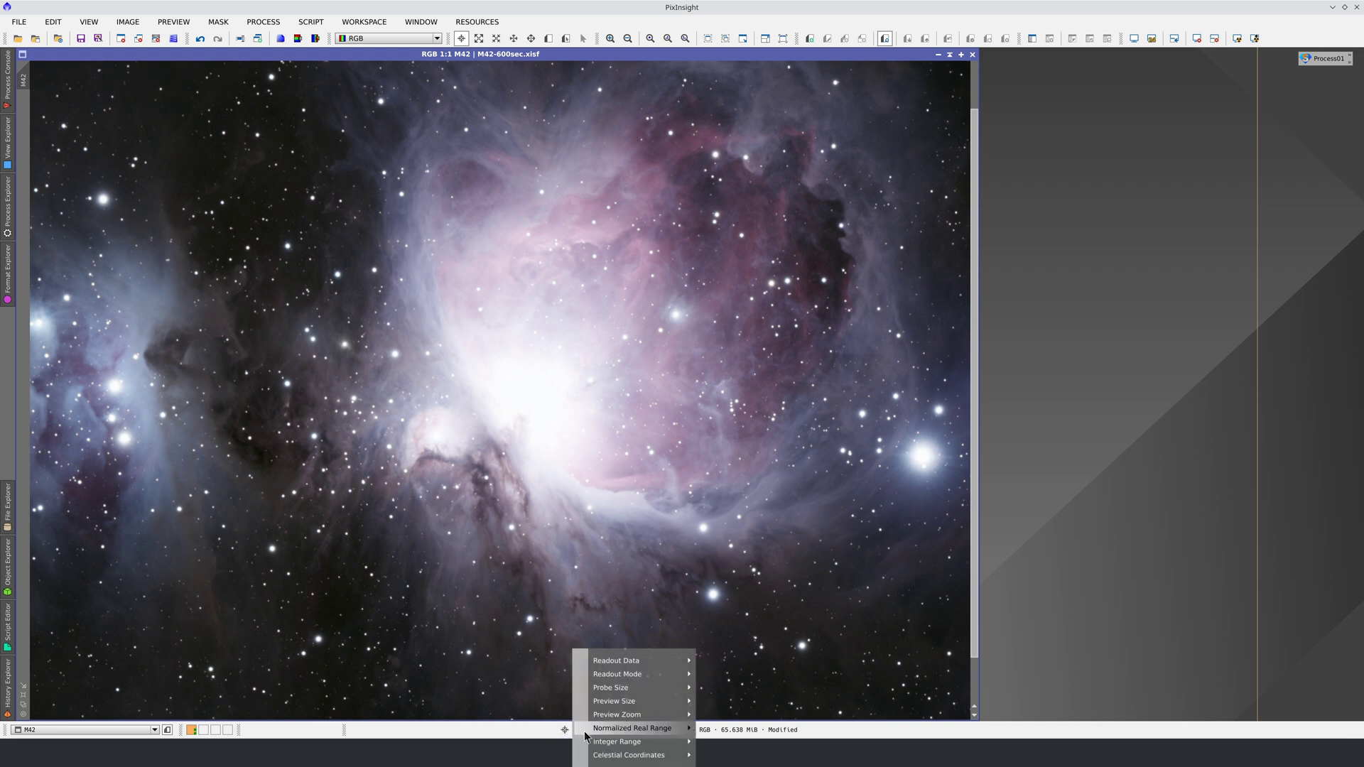
{"action": "mouse_move", "coordinate": [607, 741]}
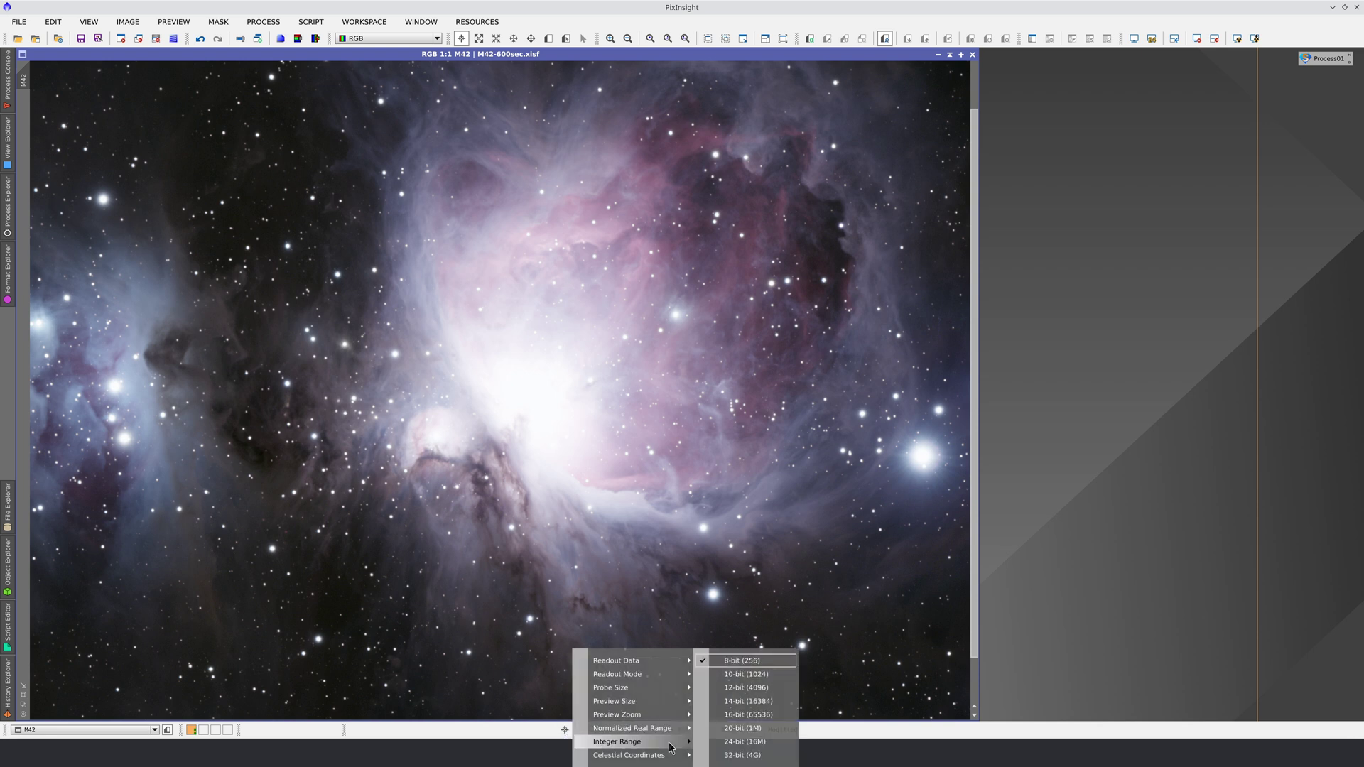
{"action": "left_click", "coordinate": [728, 755]}
{"action": "left_click_drag", "start_coordinate": [572, 544], "coordinate": [541, 549]}
- Switch readouts to the 16-bit (65536) integer range and probe the nebula
{"action": "left_click", "coordinate": [566, 730]}
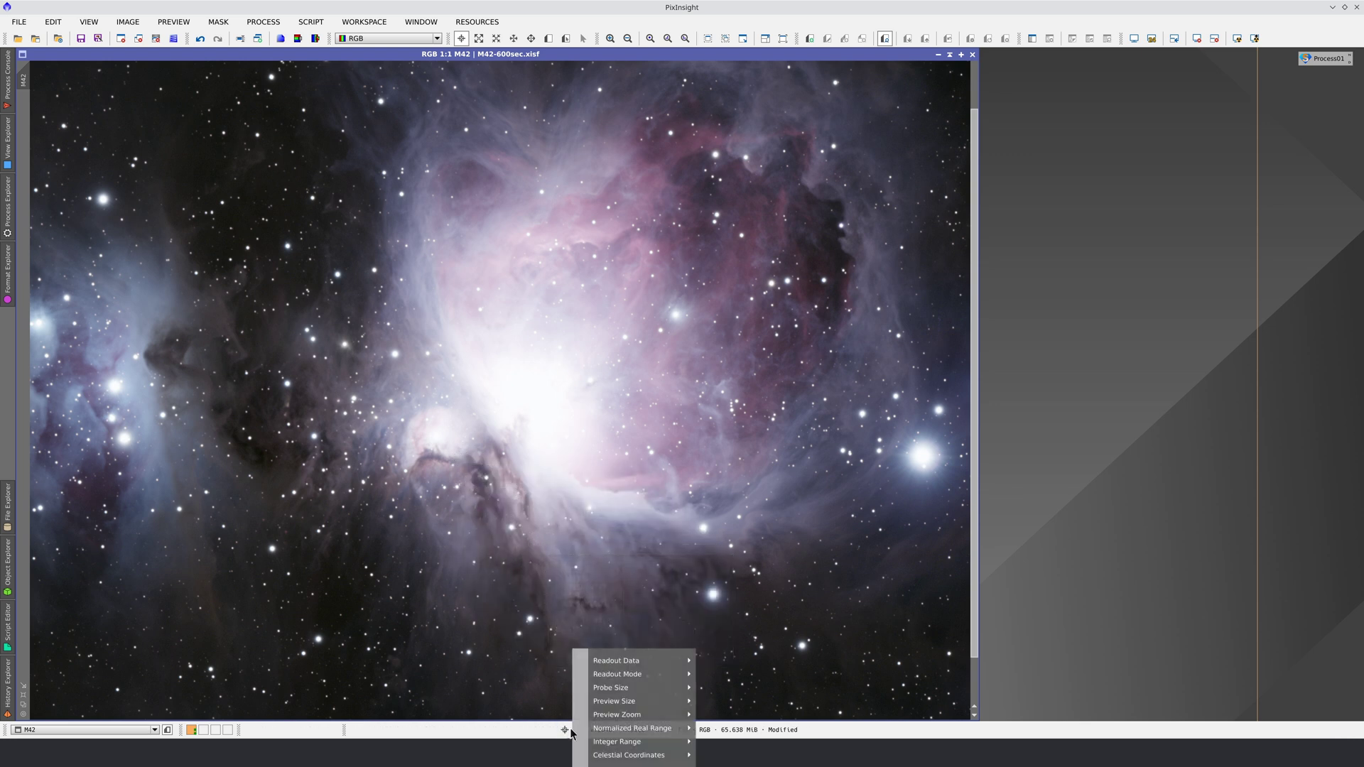
{"action": "mouse_move", "coordinate": [604, 743]}
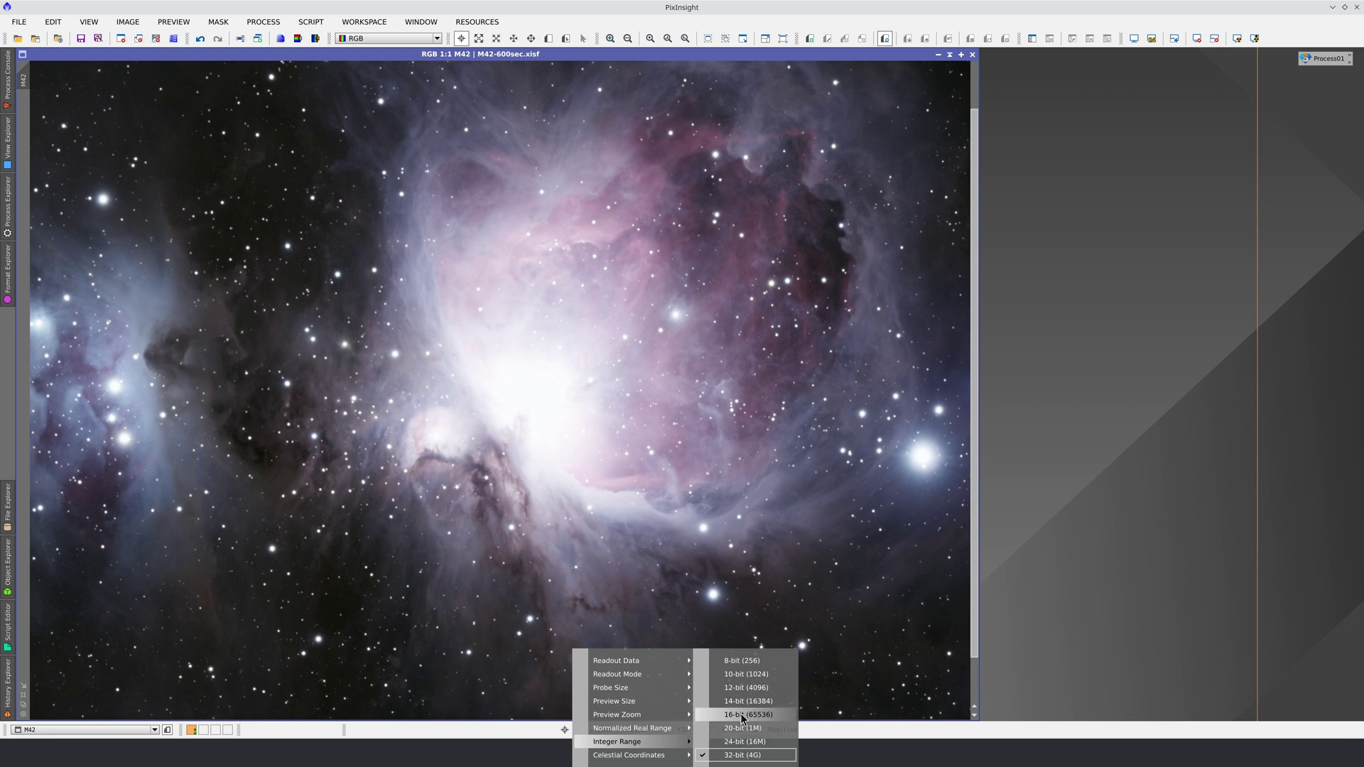
{"action": "left_click", "coordinate": [740, 726]}
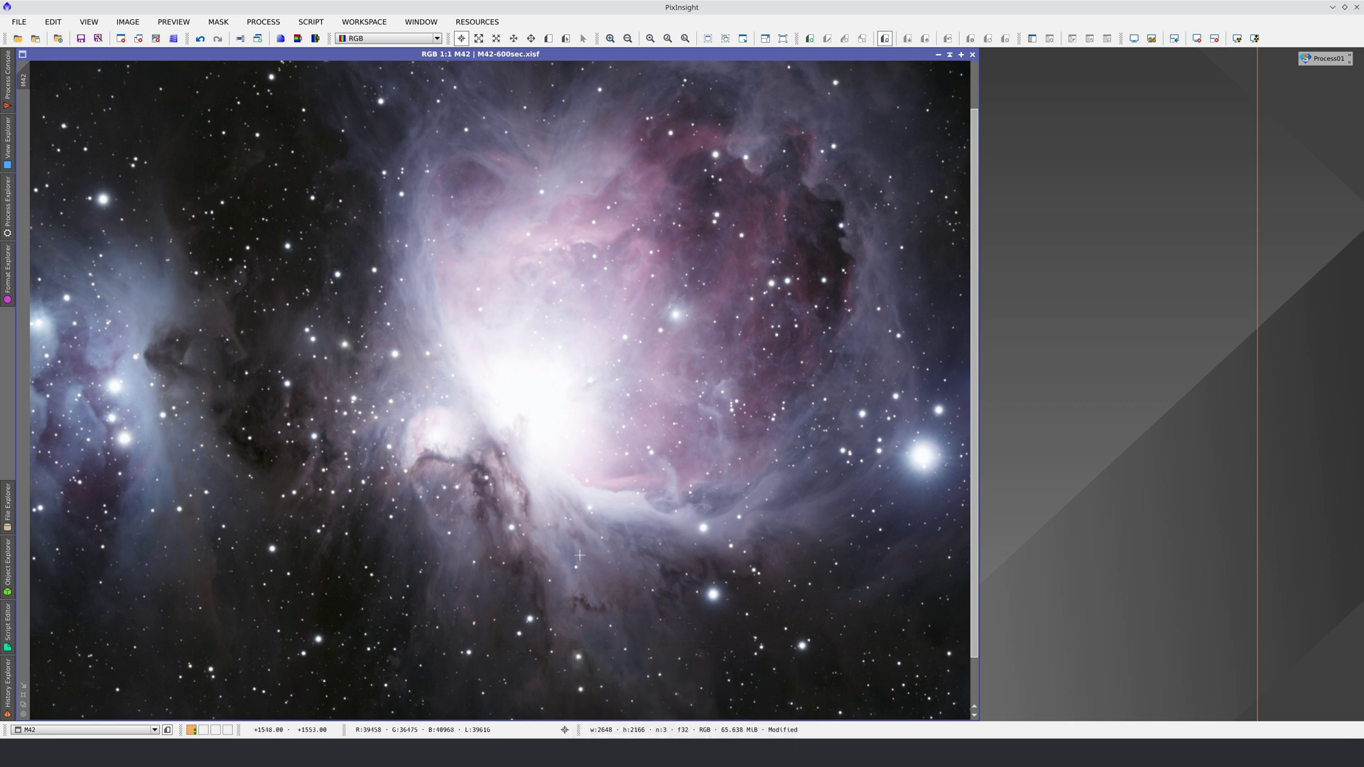
{"action": "left_click_drag", "start_coordinate": [569, 546], "coordinate": [503, 476]}
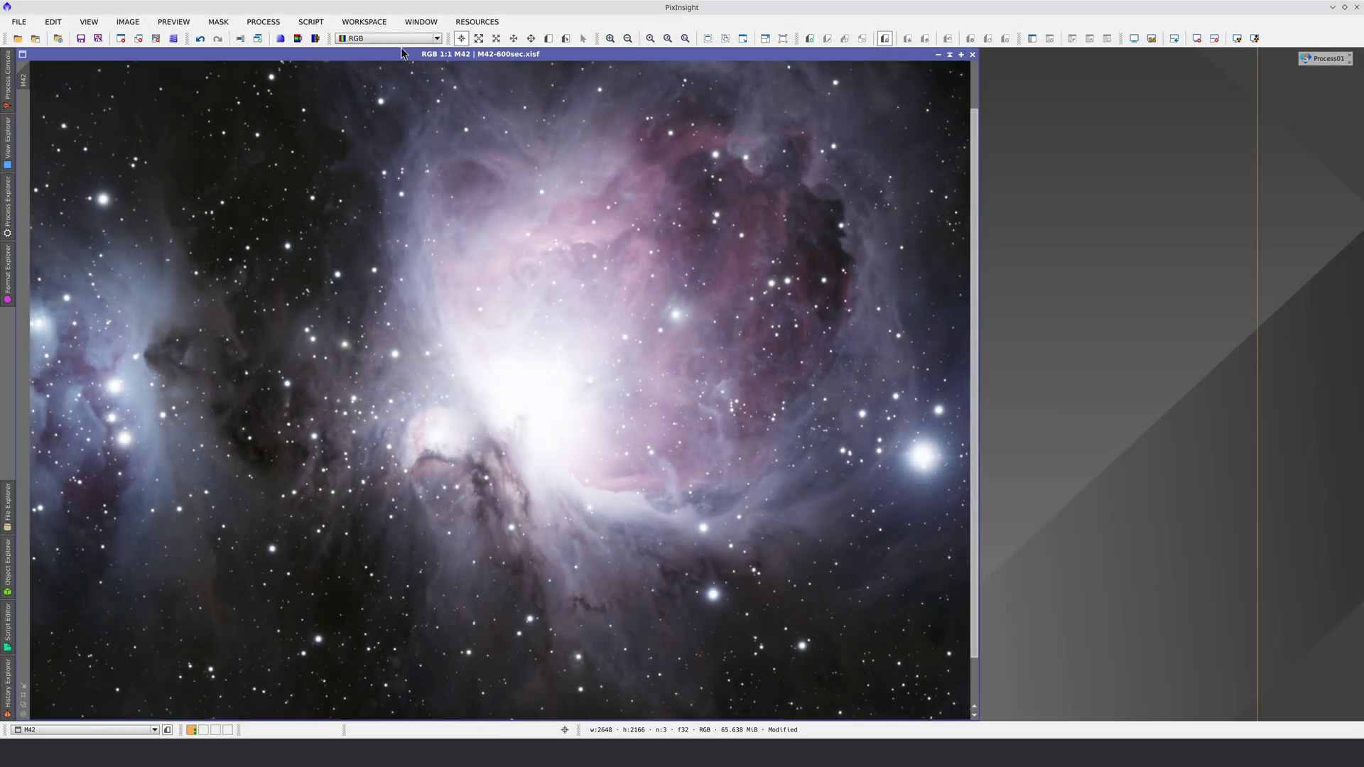
- Display the image's red, green and blue channels one after another
{"action": "left_click", "coordinate": [402, 39]}
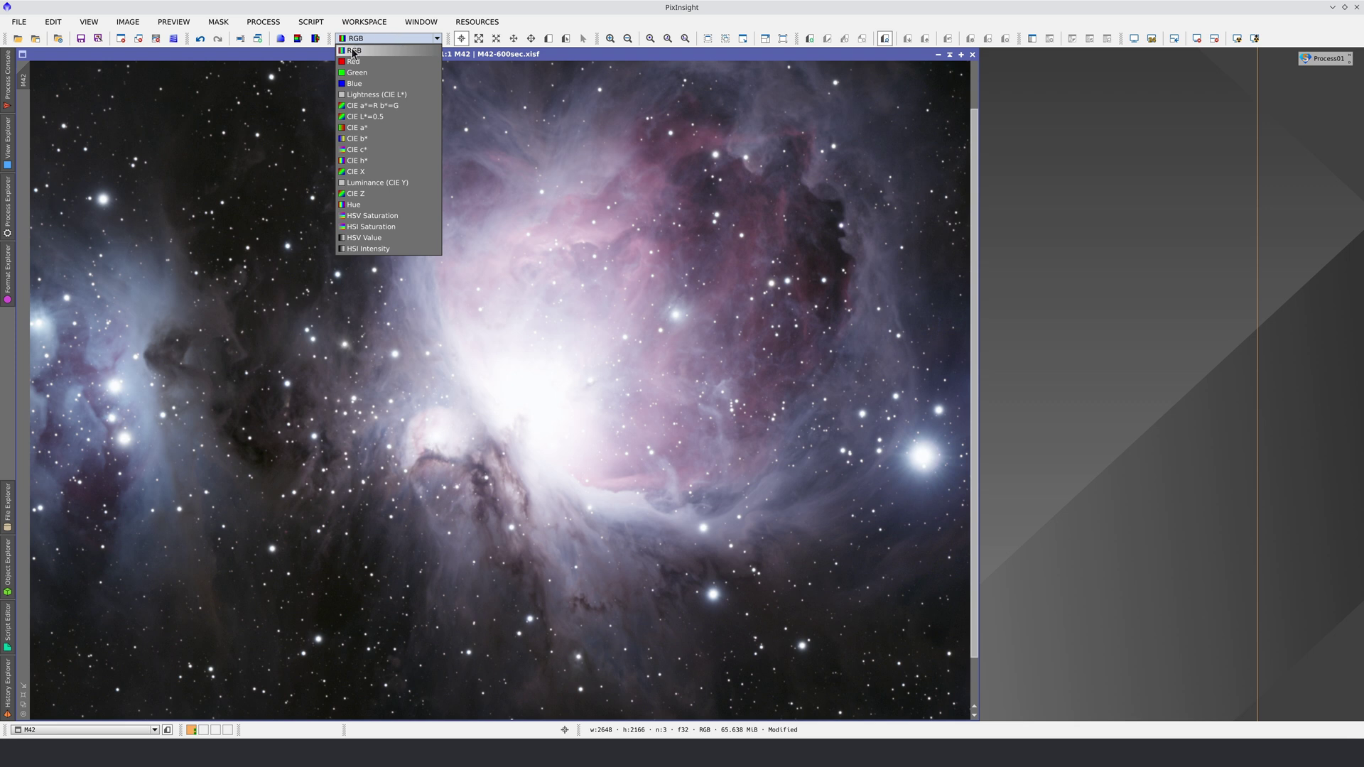
{"action": "left_click", "coordinate": [369, 63]}
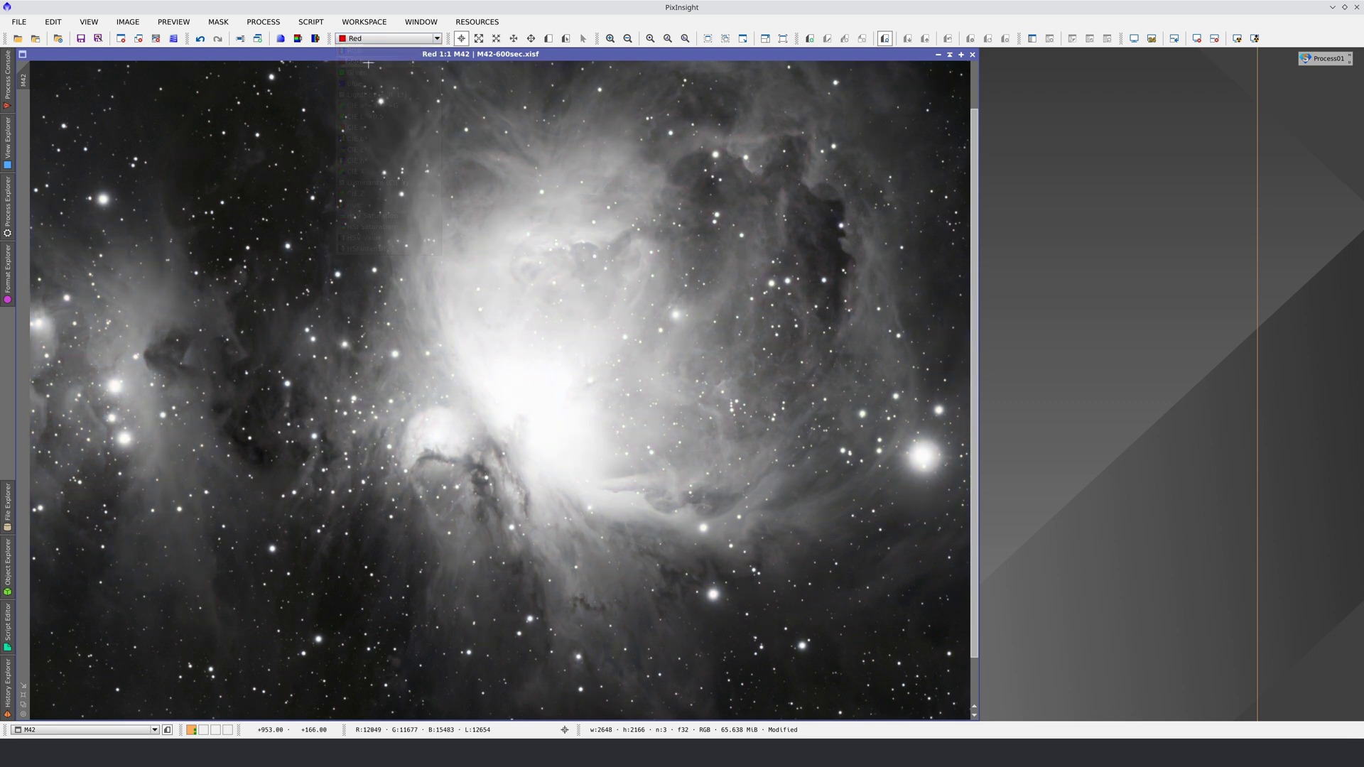
{"action": "left_click", "coordinate": [373, 39]}
{"action": "left_click", "coordinate": [357, 73]}
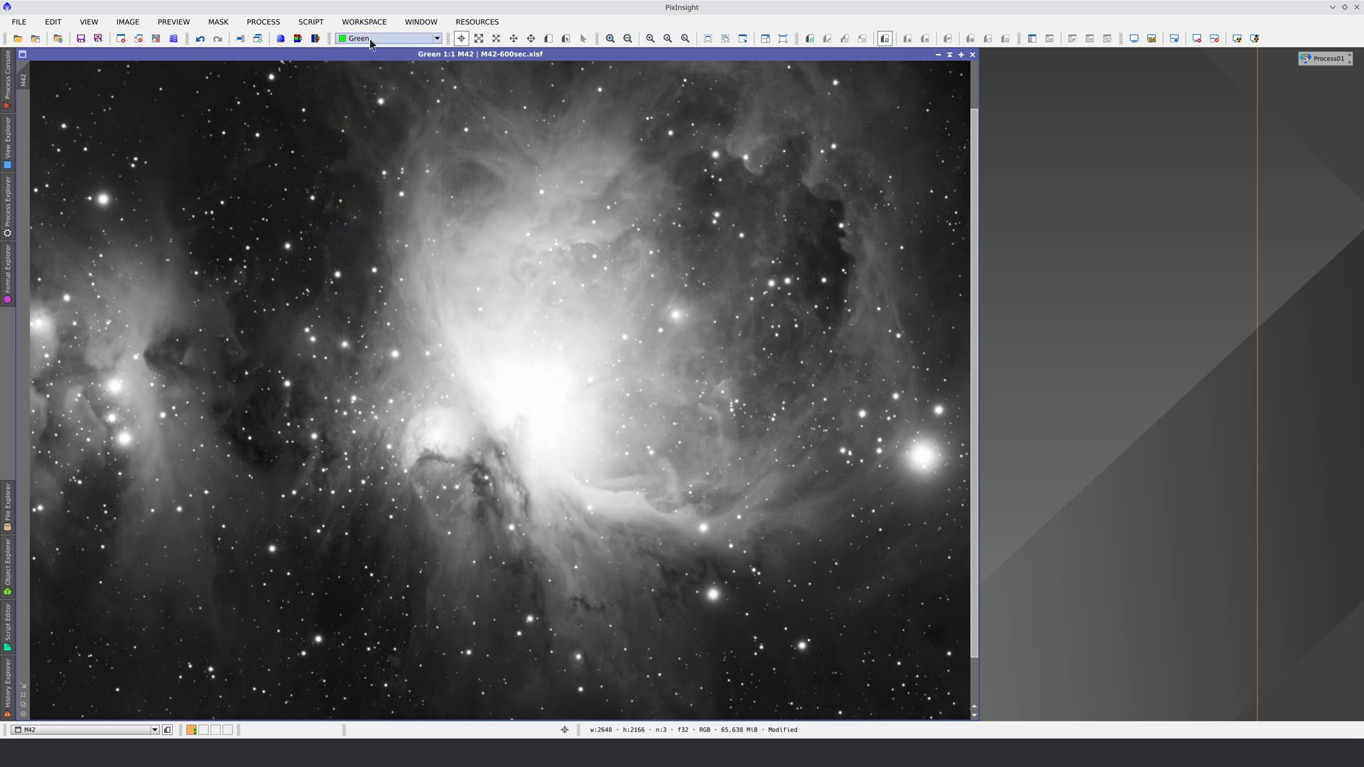
{"action": "left_click", "coordinate": [371, 41]}
{"action": "left_click", "coordinate": [367, 83]}
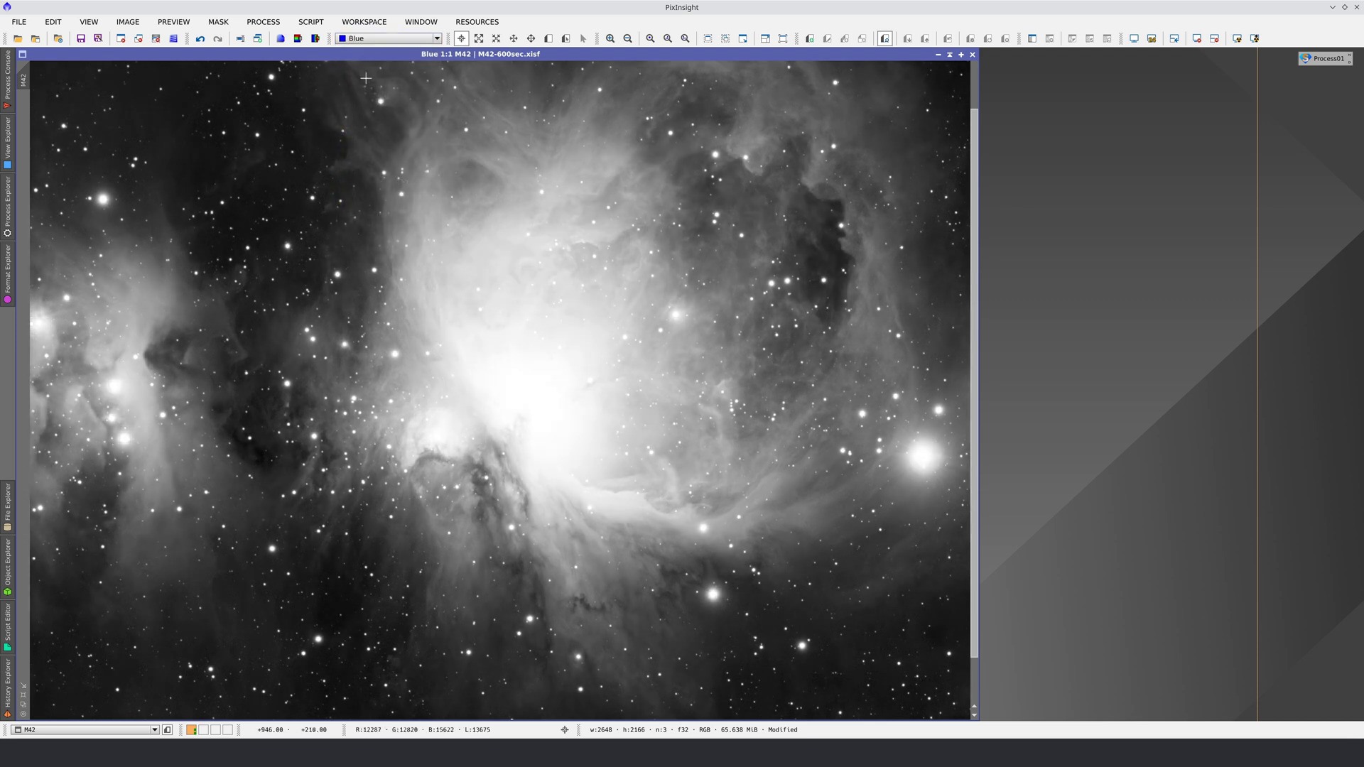
- View Lightness (CIE L*) and CIE a*=R b*=G, return to RGB, then undo once
{"action": "left_click", "coordinate": [366, 40]}
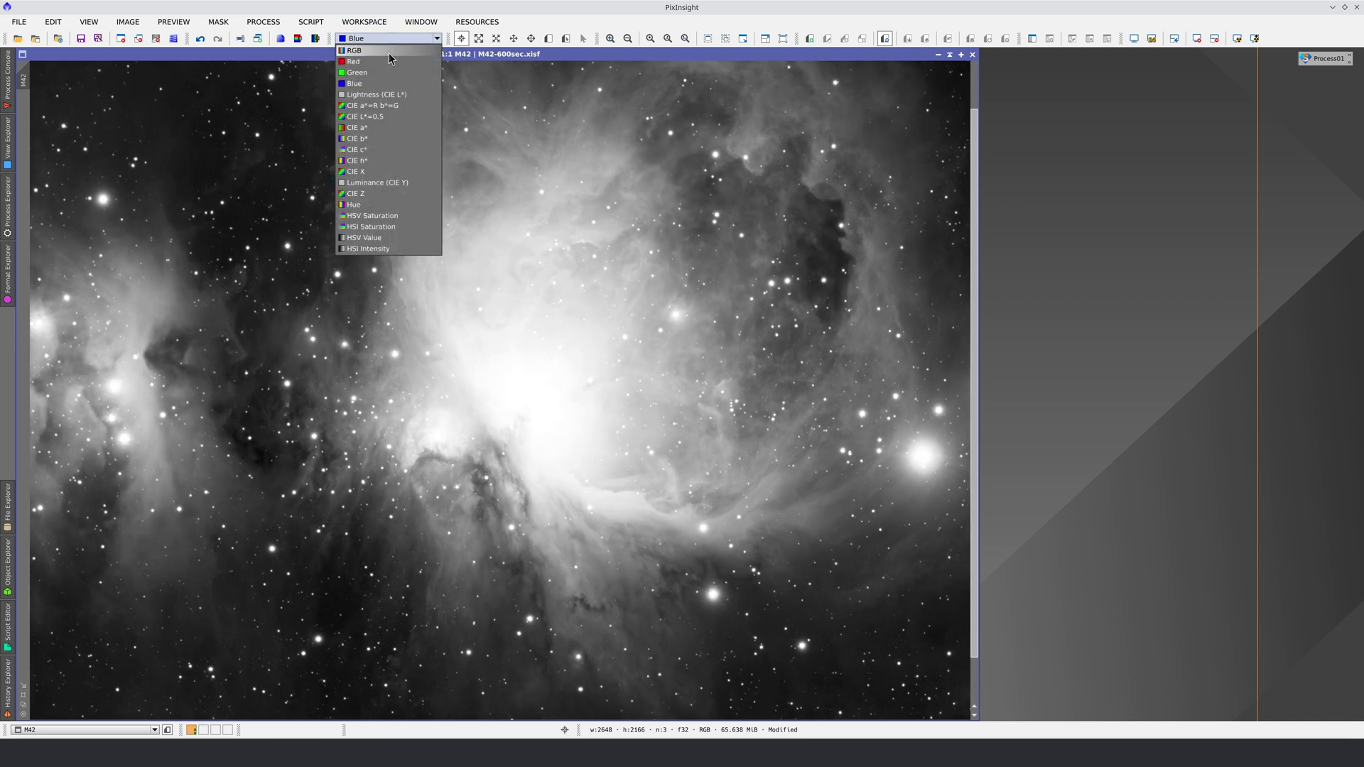
{"action": "left_click", "coordinate": [415, 93]}
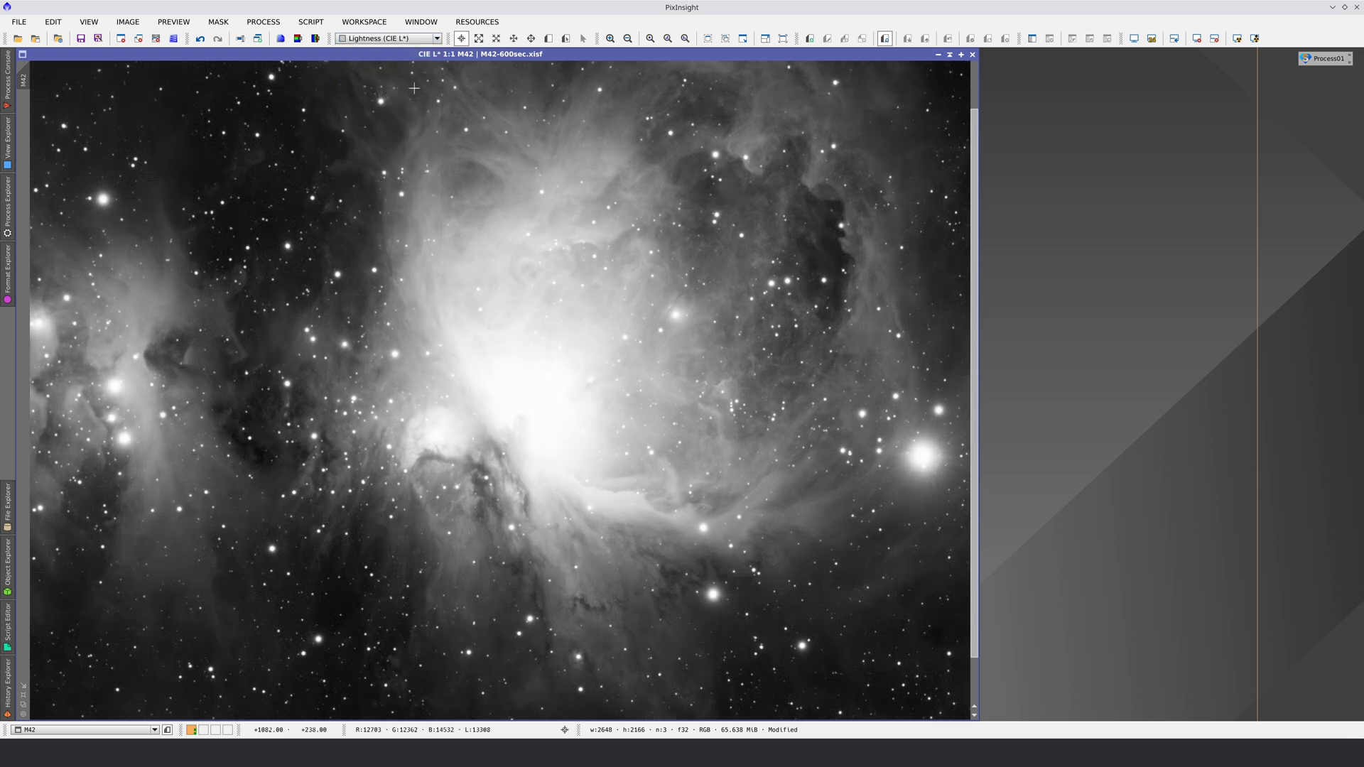
{"action": "left_click", "coordinate": [388, 38]}
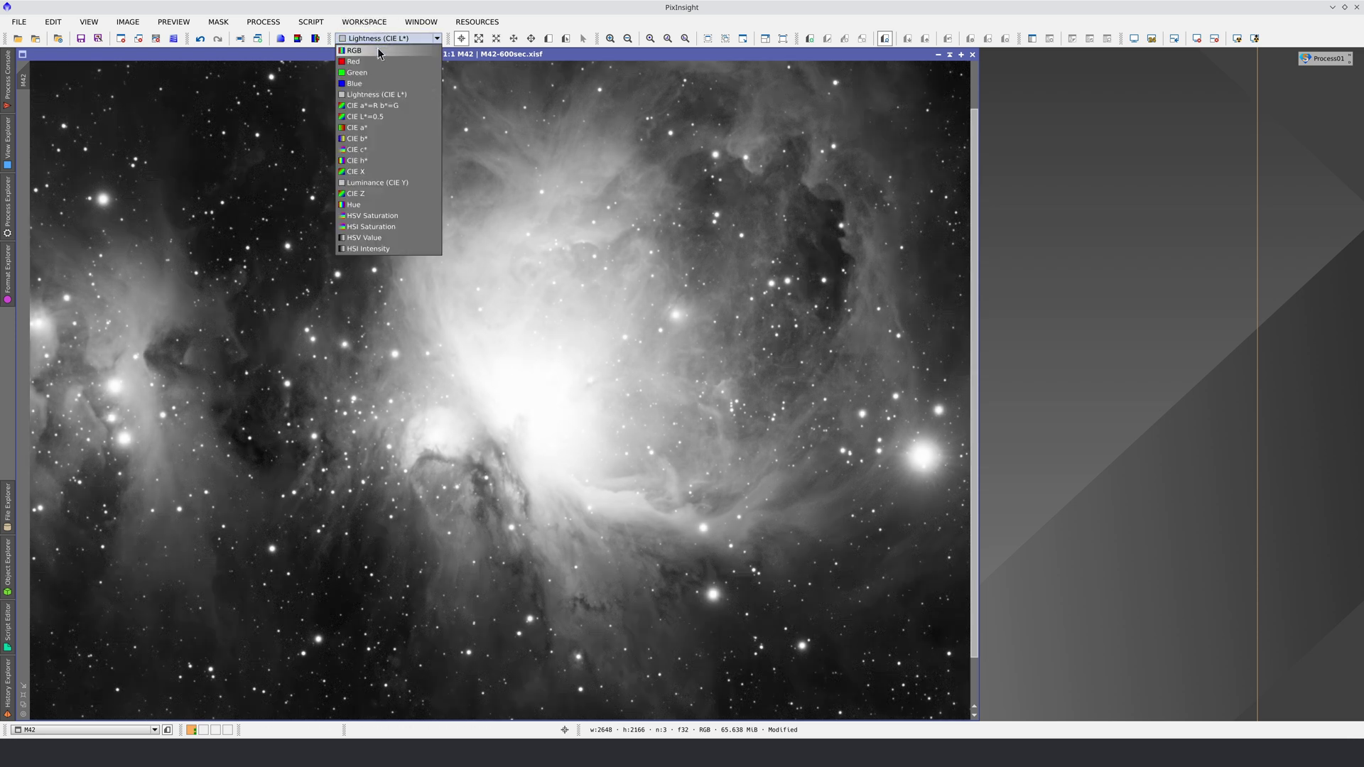
{"action": "left_click", "coordinate": [374, 105]}
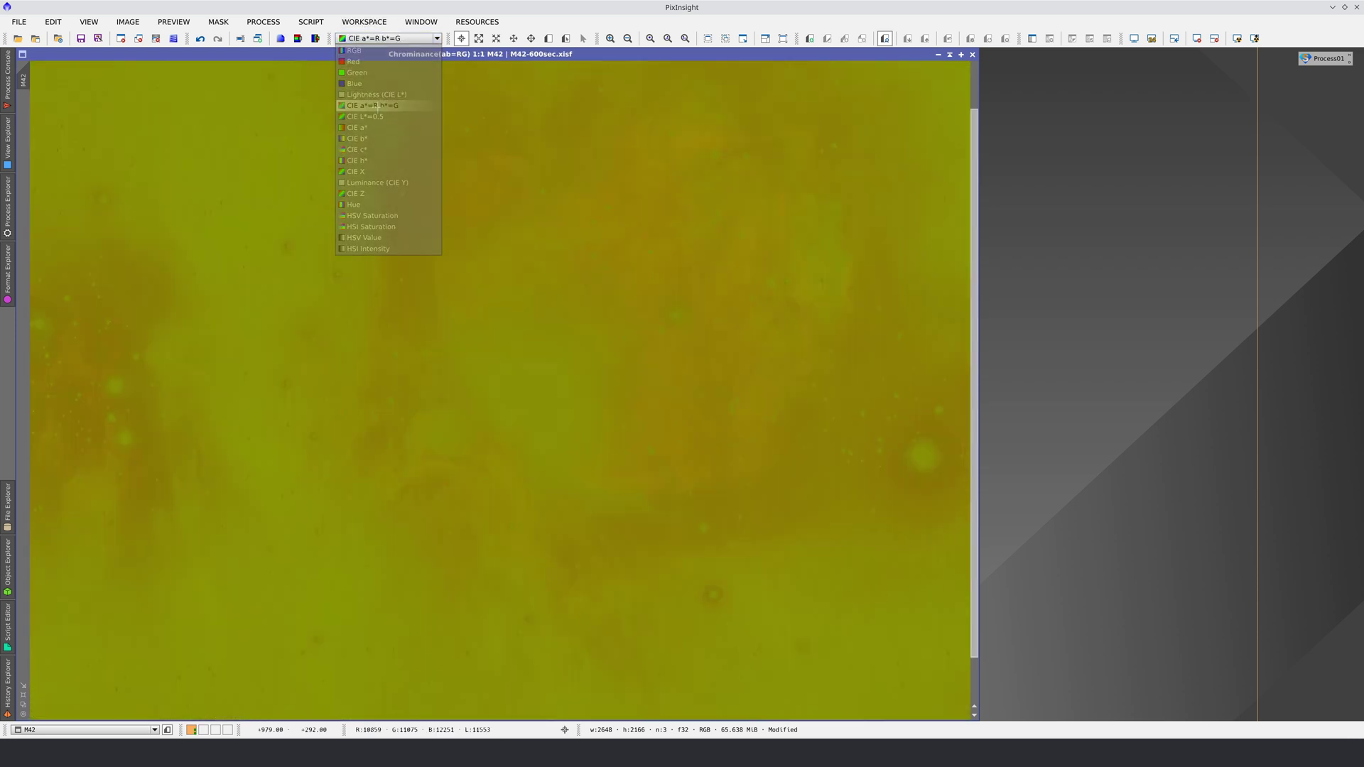
{"action": "left_click", "coordinate": [372, 37]}
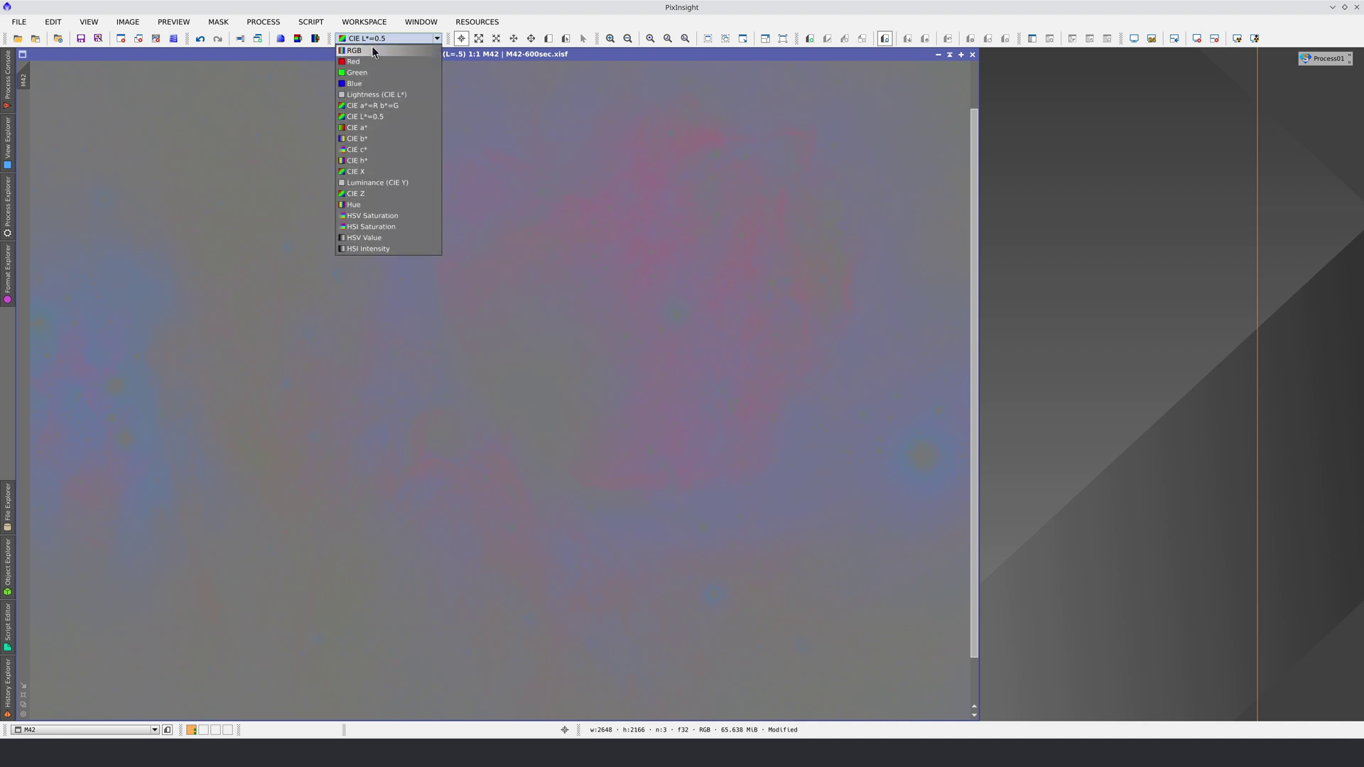
{"action": "left_click", "coordinate": [371, 51]}
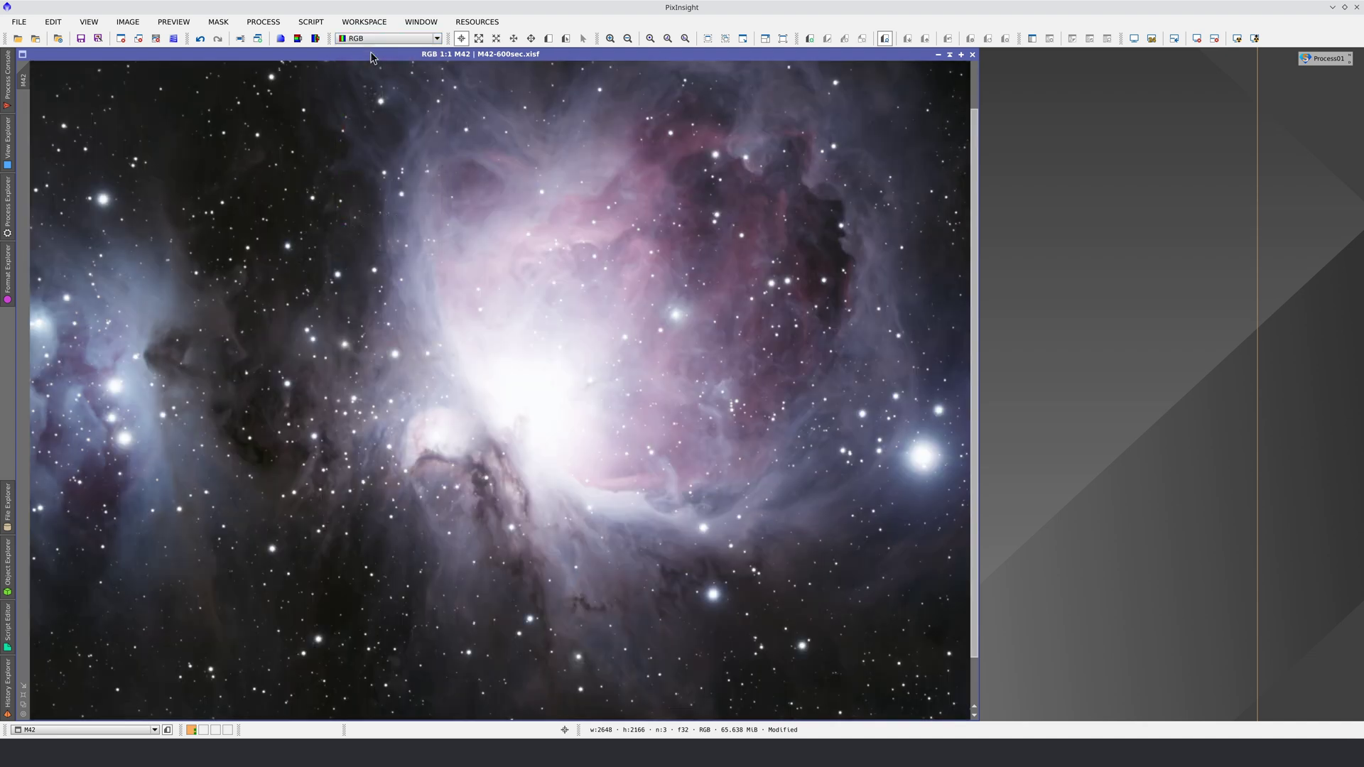
{"action": "left_click", "coordinate": [200, 42]}
- Undo twice to unstretched M42_600sec1 and apply a ScreenTransferFunction Auto Stretch
{"action": "left_click", "coordinate": [200, 43]}
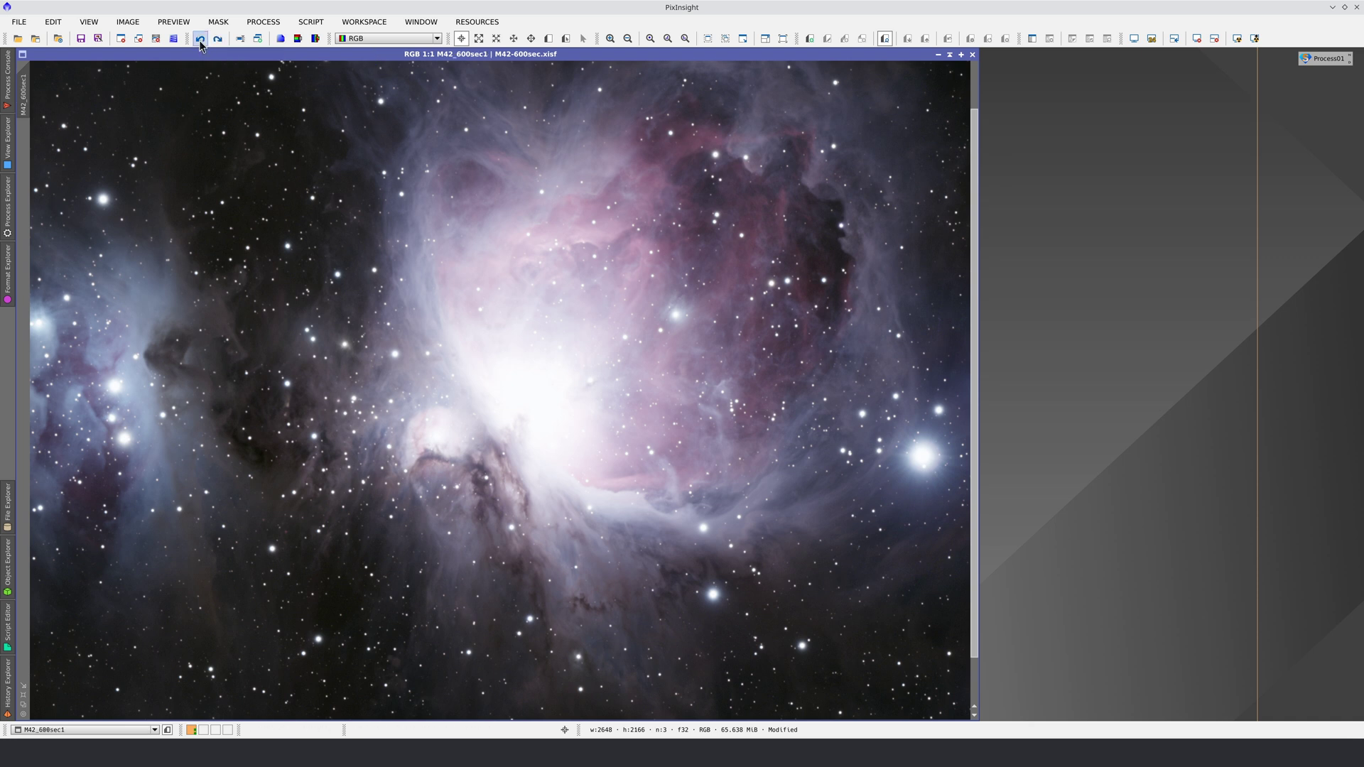
{"action": "left_click", "coordinate": [201, 42]}
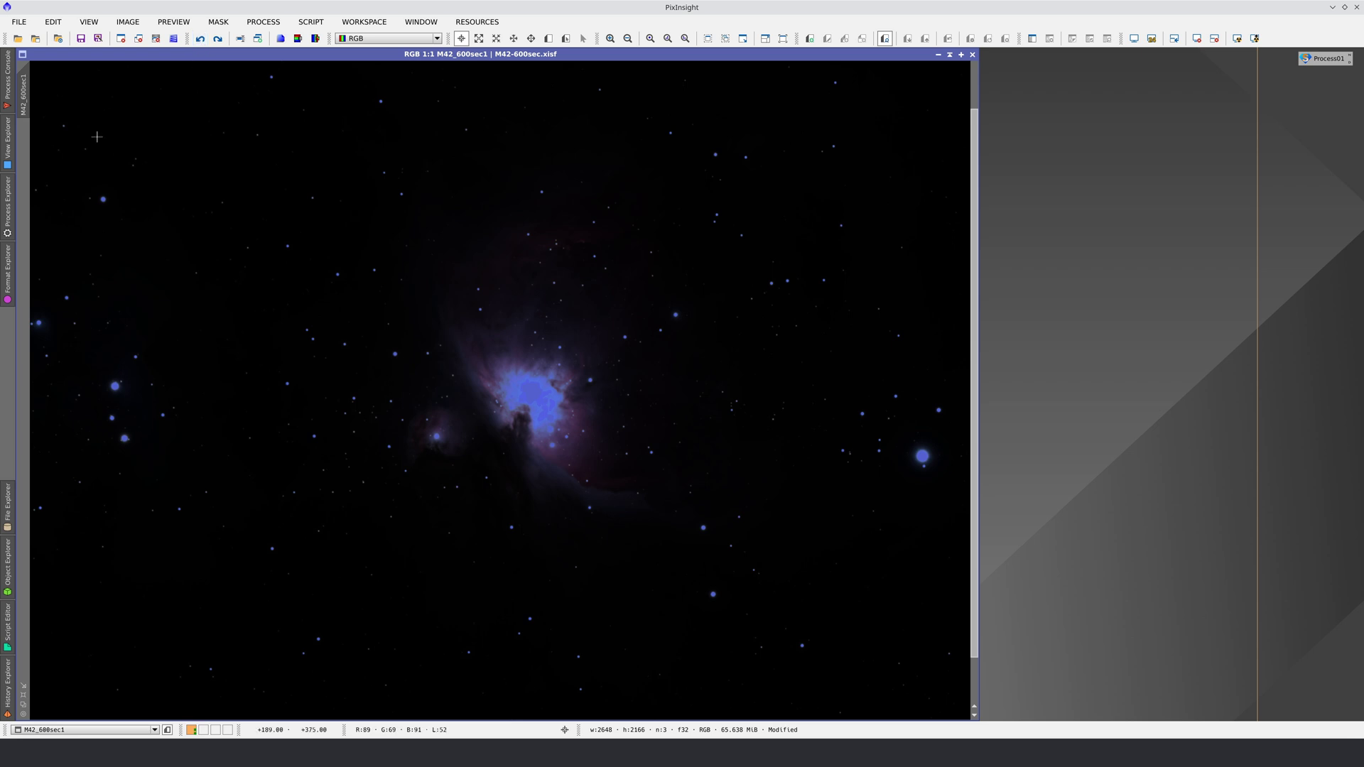
{"action": "left_click", "coordinate": [8, 208]}
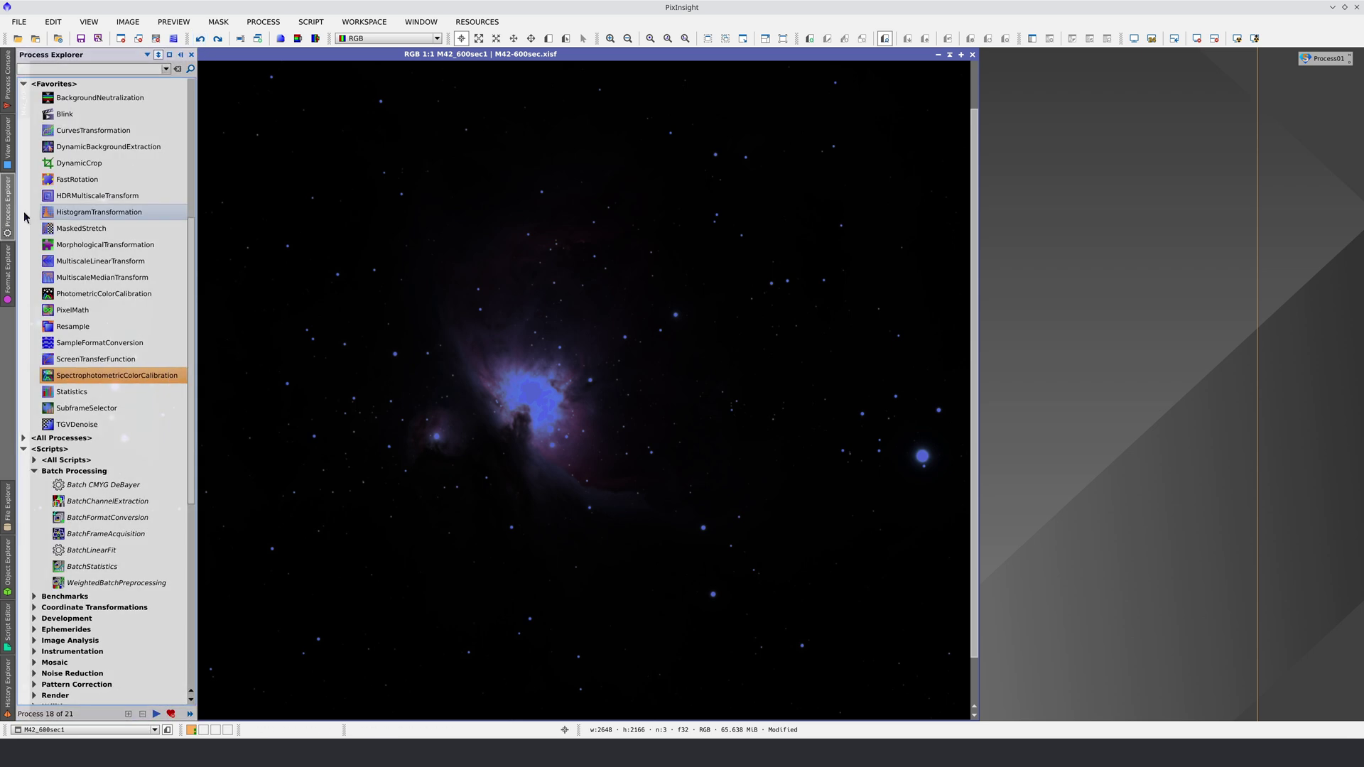
{"action": "double_click", "coordinate": [95, 359]}
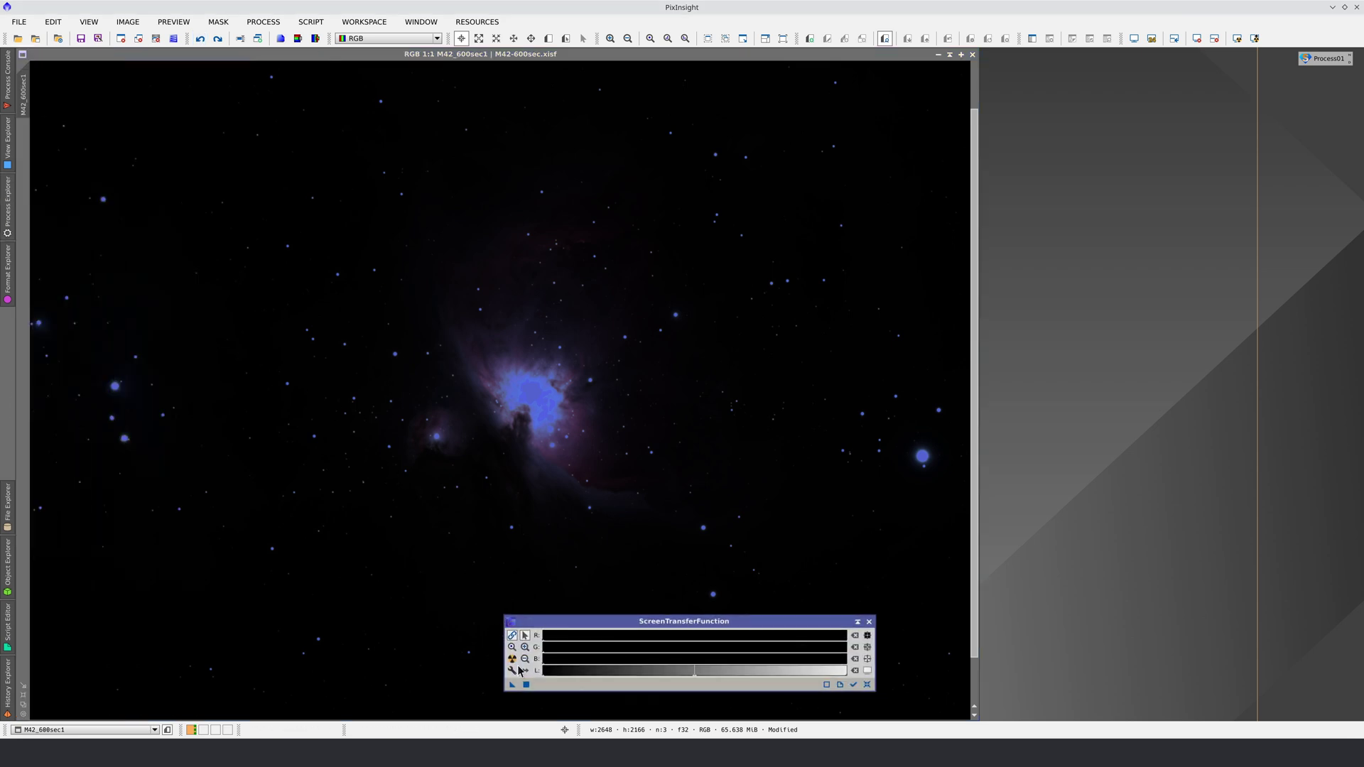
{"action": "left_click", "coordinate": [512, 659]}
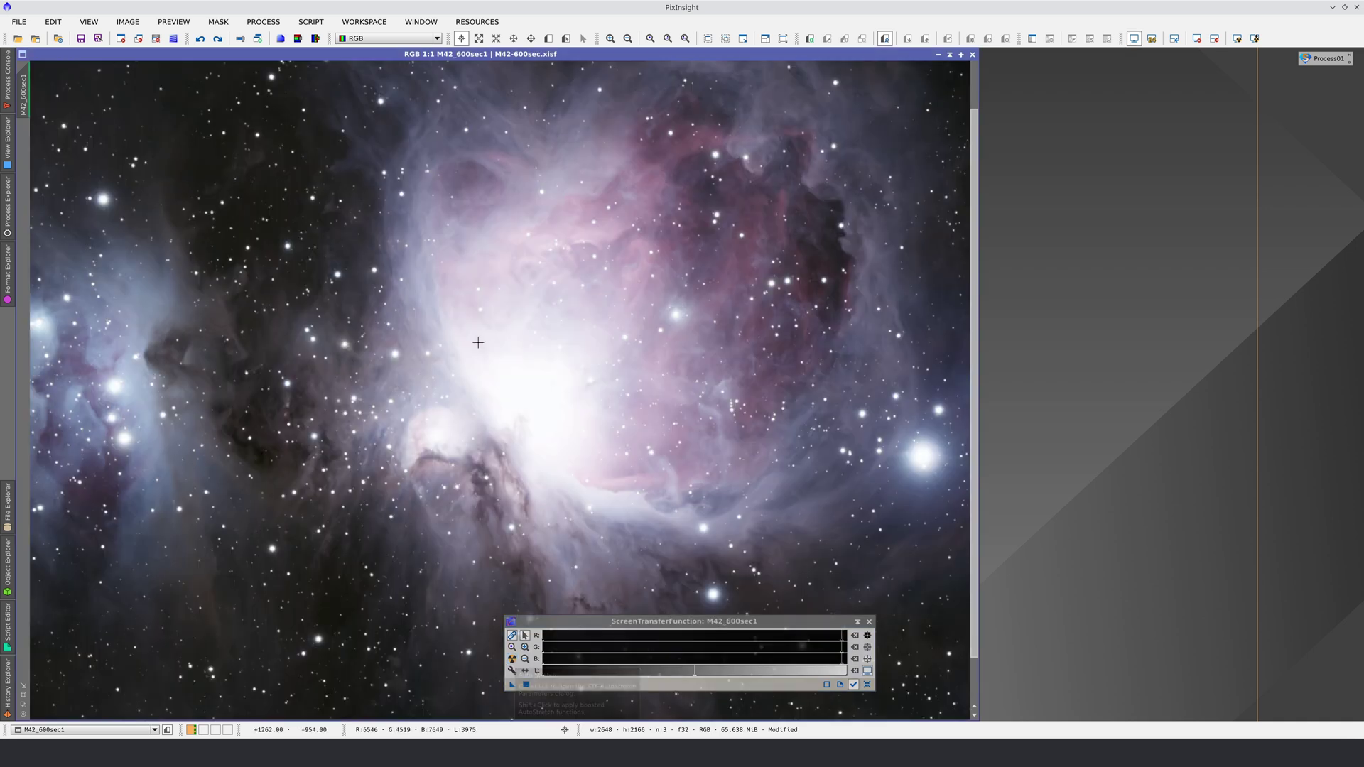
- Inspect the CIE a*=R b*=G rendering zoomed in across the stars, then return to RGB
{"action": "left_click", "coordinate": [408, 40]}
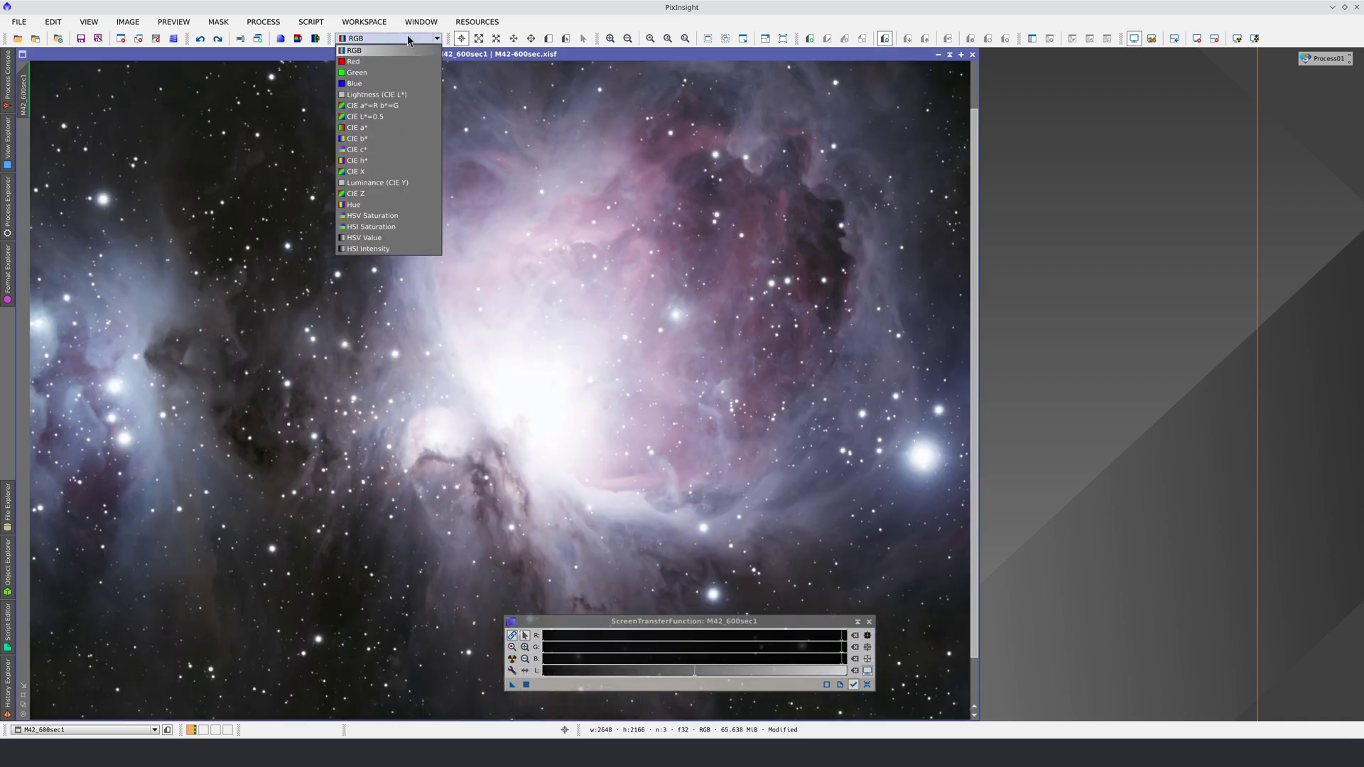
{"action": "left_click", "coordinate": [404, 106]}
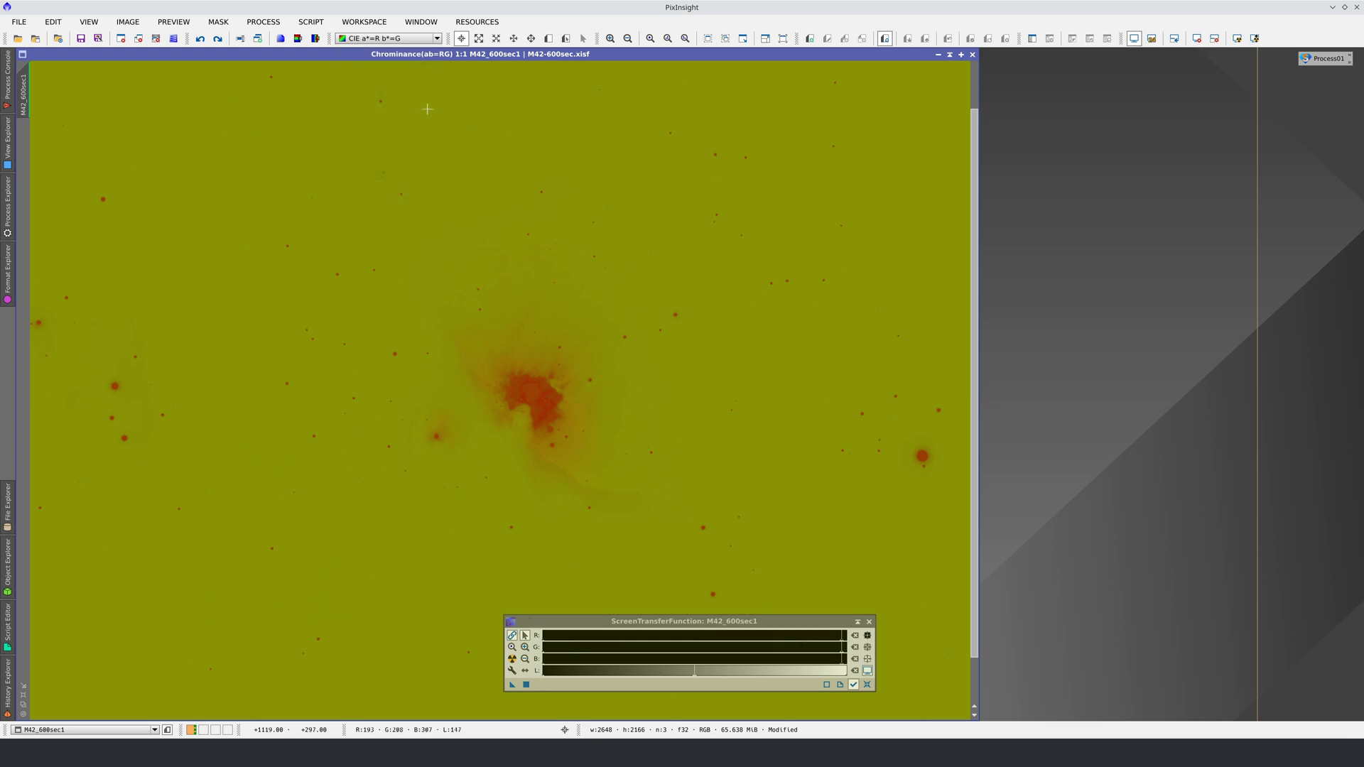
{"action": "scroll", "coordinate": [782, 273], "scroll_direction": "up", "scroll_amount": 3}
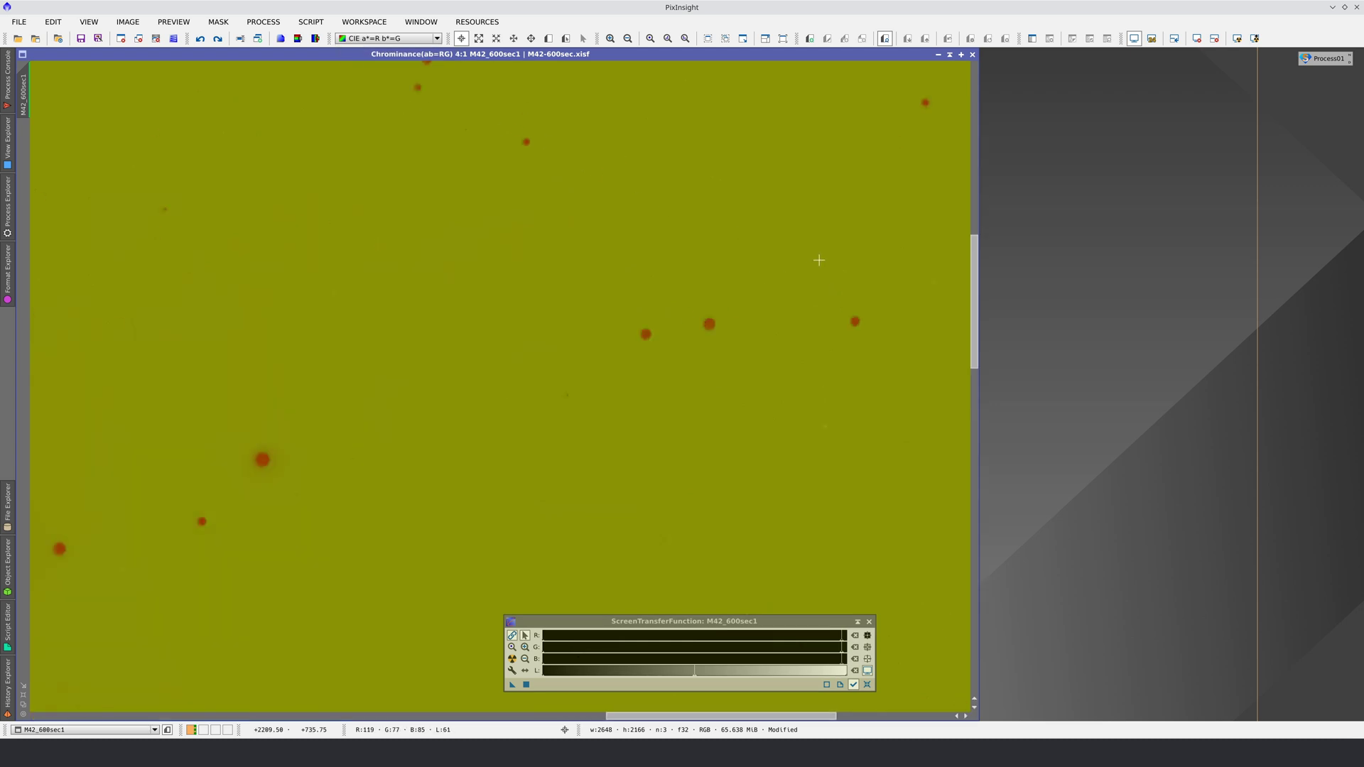
{"action": "left_click_drag", "start_coordinate": [816, 199], "coordinate": [714, 508]}
{"action": "scroll", "coordinate": [714, 508], "scroll_direction": "up", "scroll_amount": 1}
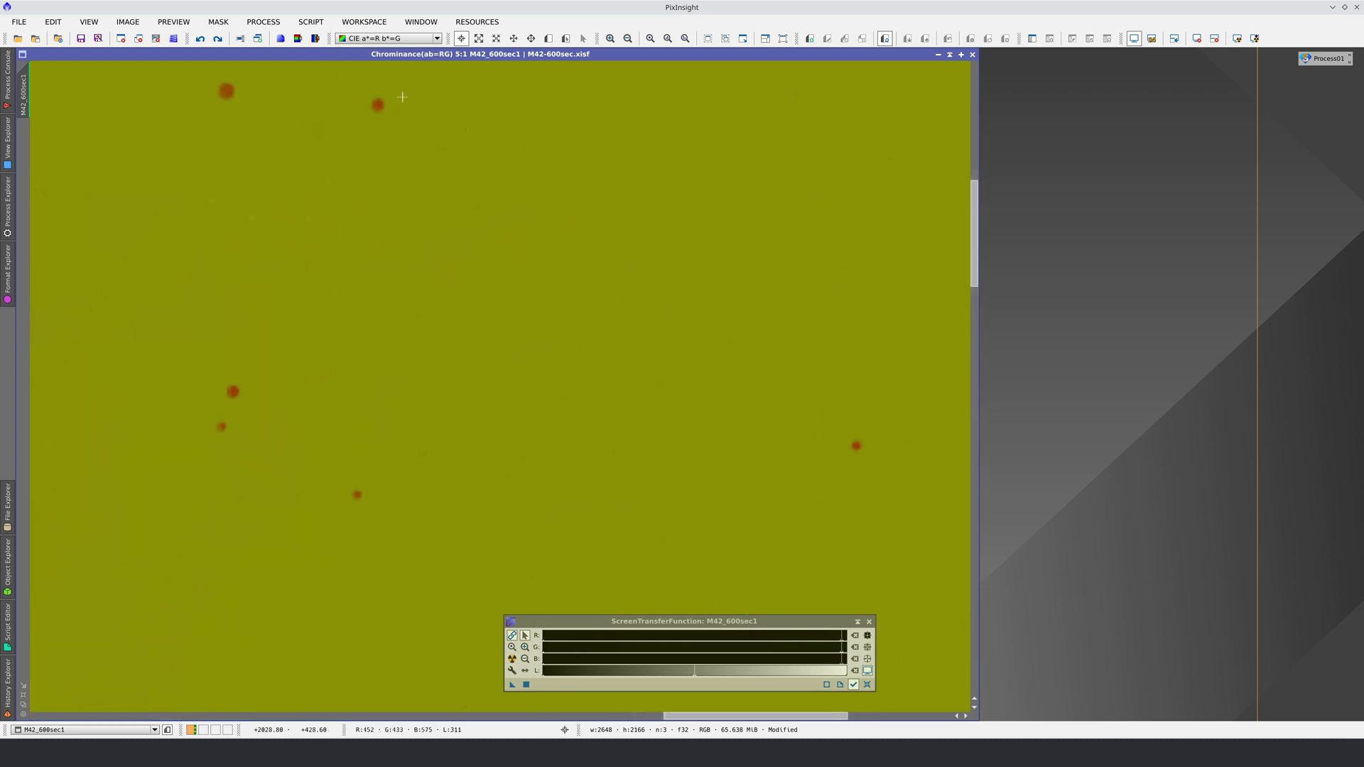
{"action": "left_click", "coordinate": [378, 40]}
{"action": "left_click", "coordinate": [366, 50]}
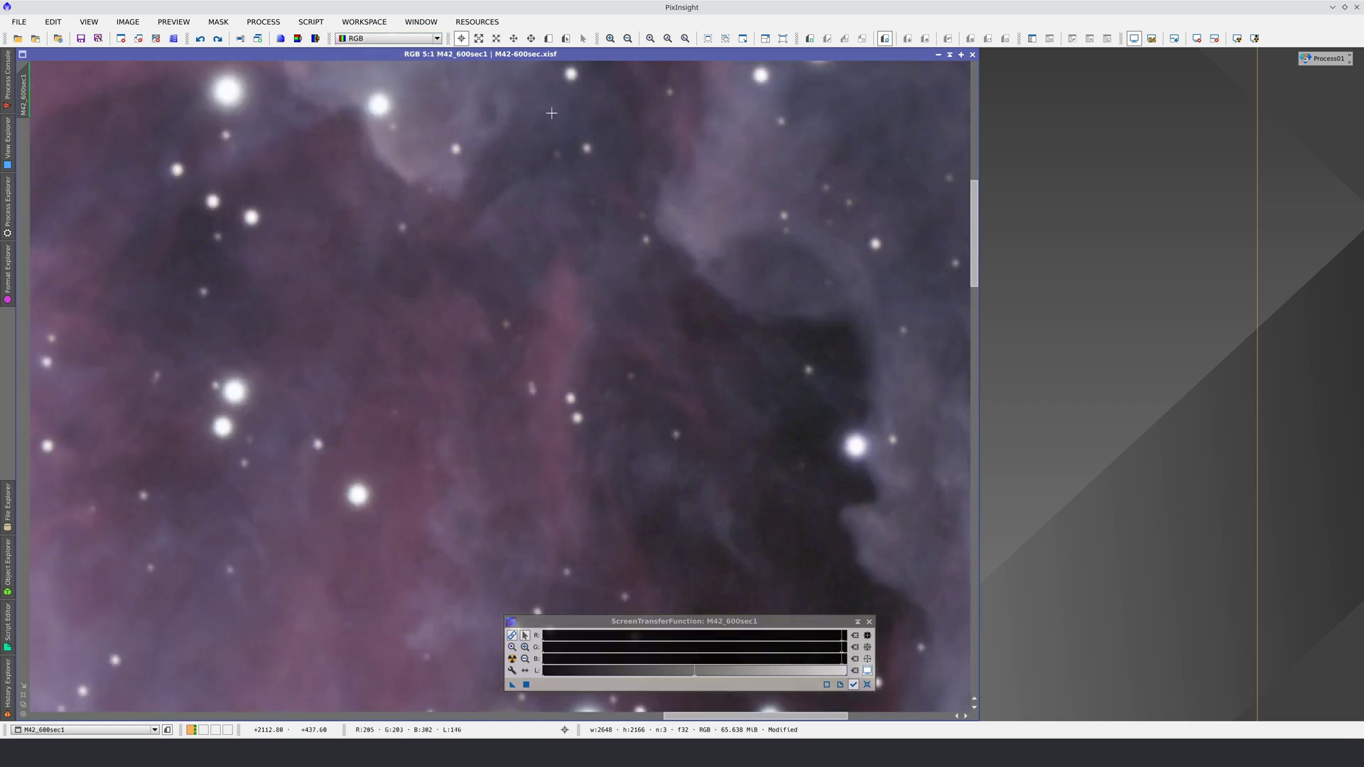
- Toggle the screen stretch off and on twice, ending with the stretched view
{"action": "left_click", "coordinate": [1135, 40]}
{"action": "left_click", "coordinate": [1136, 40]}
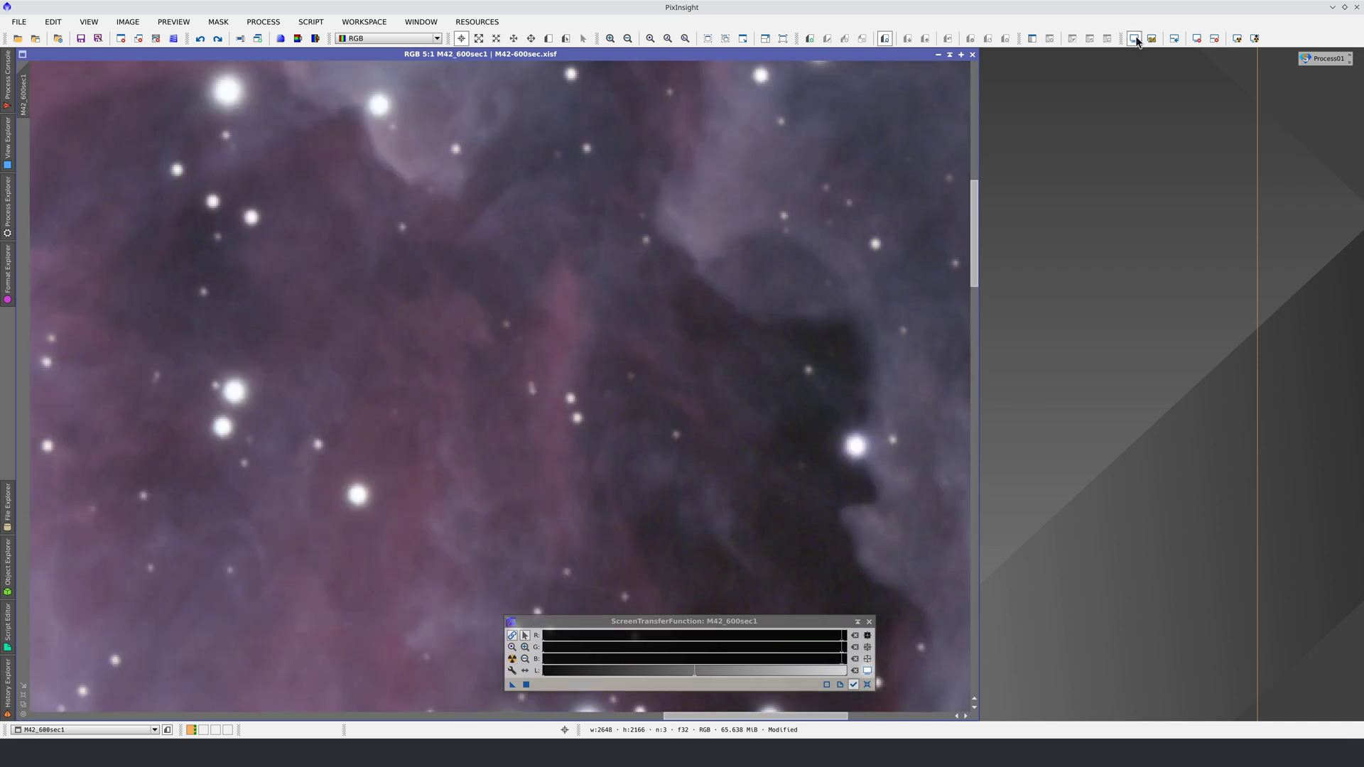
{"action": "left_click", "coordinate": [1136, 40]}
{"action": "left_click", "coordinate": [1136, 40]}
- View CIE L*=0.5, then Lightness (CIE L*), zoom out, and redo twice back to M42
{"action": "left_click", "coordinate": [390, 39]}
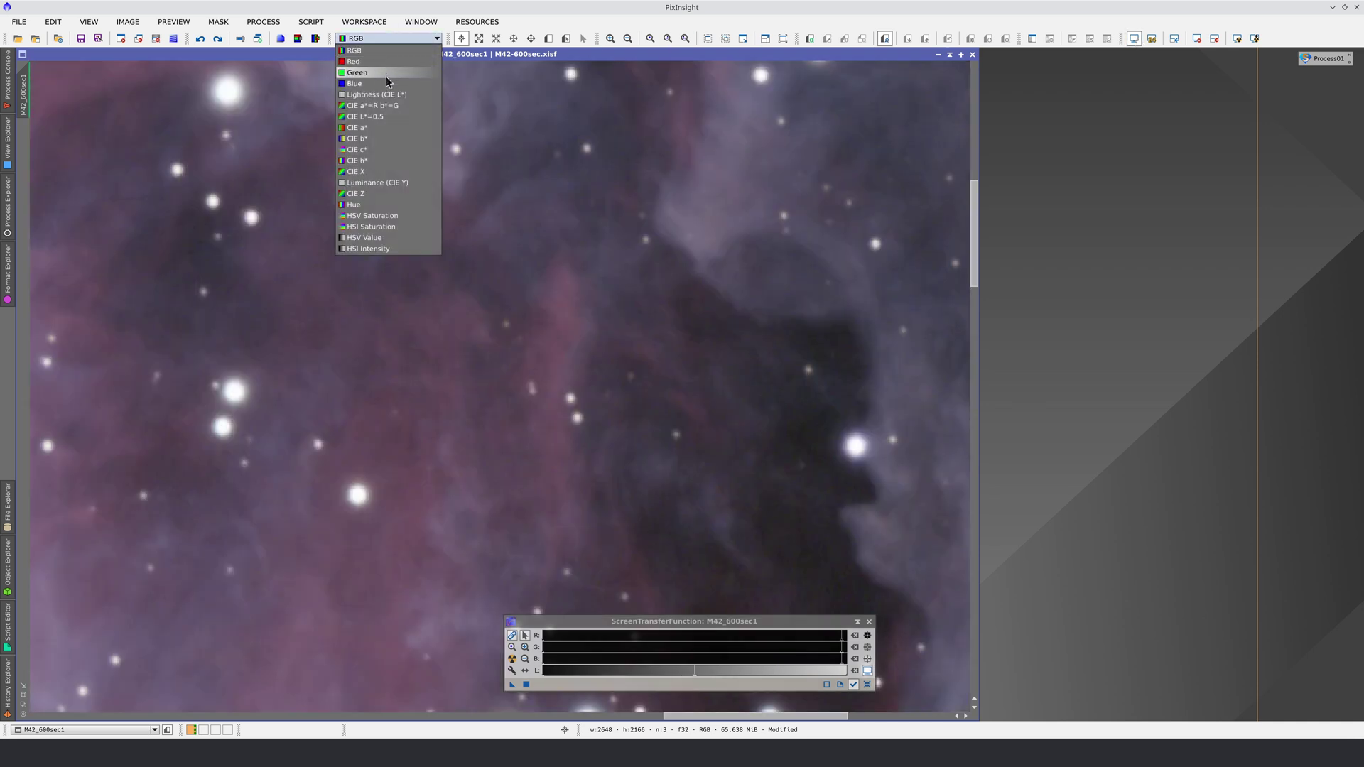
{"action": "left_click", "coordinate": [390, 118]}
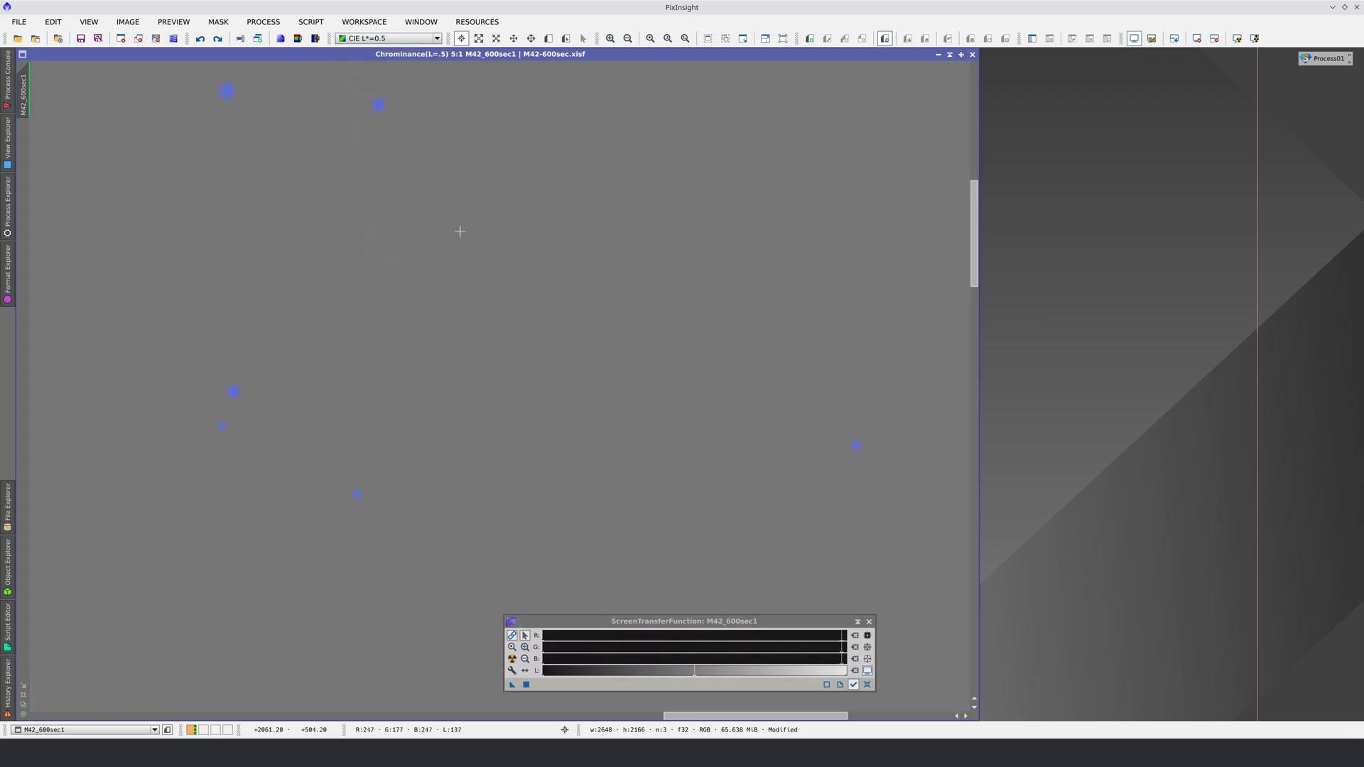
{"action": "left_click_drag", "start_coordinate": [572, 377], "coordinate": [594, 335]}
{"action": "left_click", "coordinate": [389, 39]}
{"action": "left_click", "coordinate": [388, 94]}
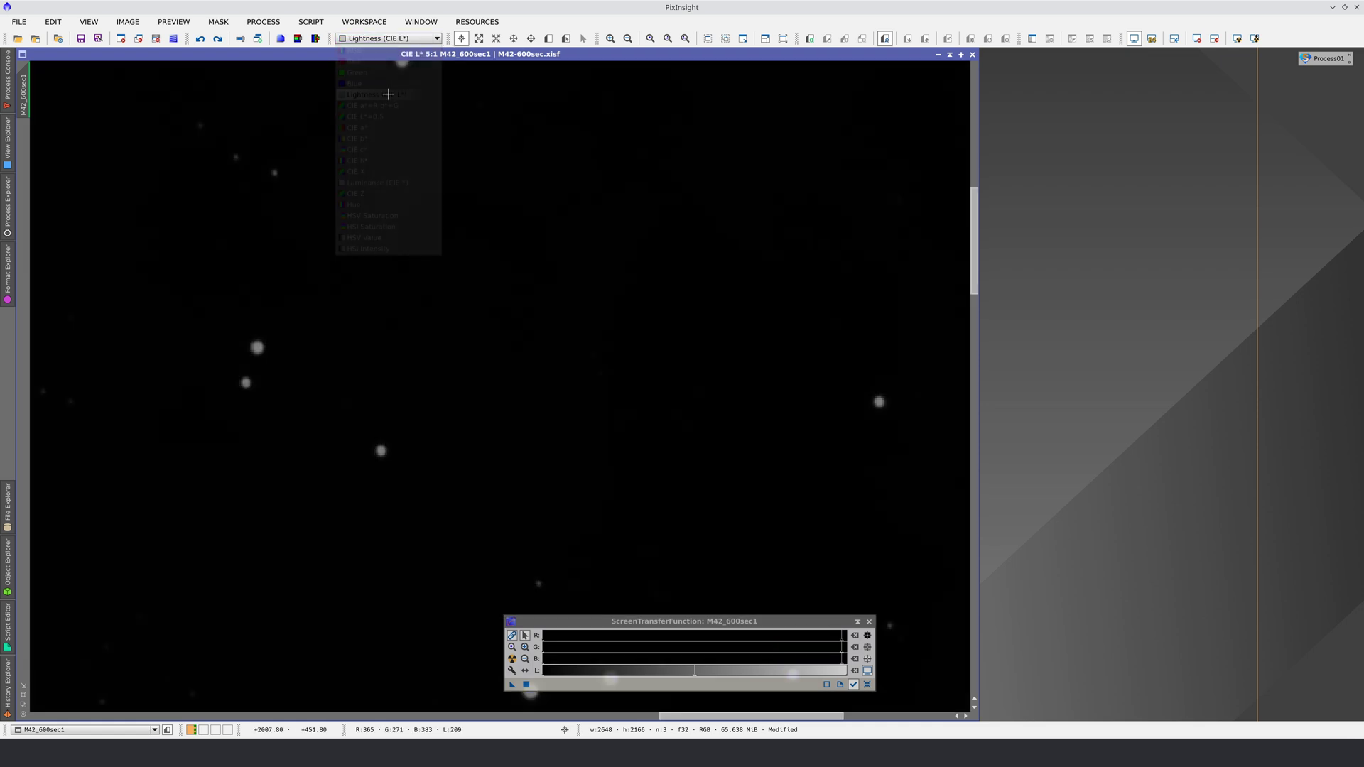
{"action": "left_click_drag", "start_coordinate": [379, 389], "coordinate": [727, 456]}
{"action": "scroll", "coordinate": [553, 477], "scroll_direction": "down", "scroll_amount": 4}
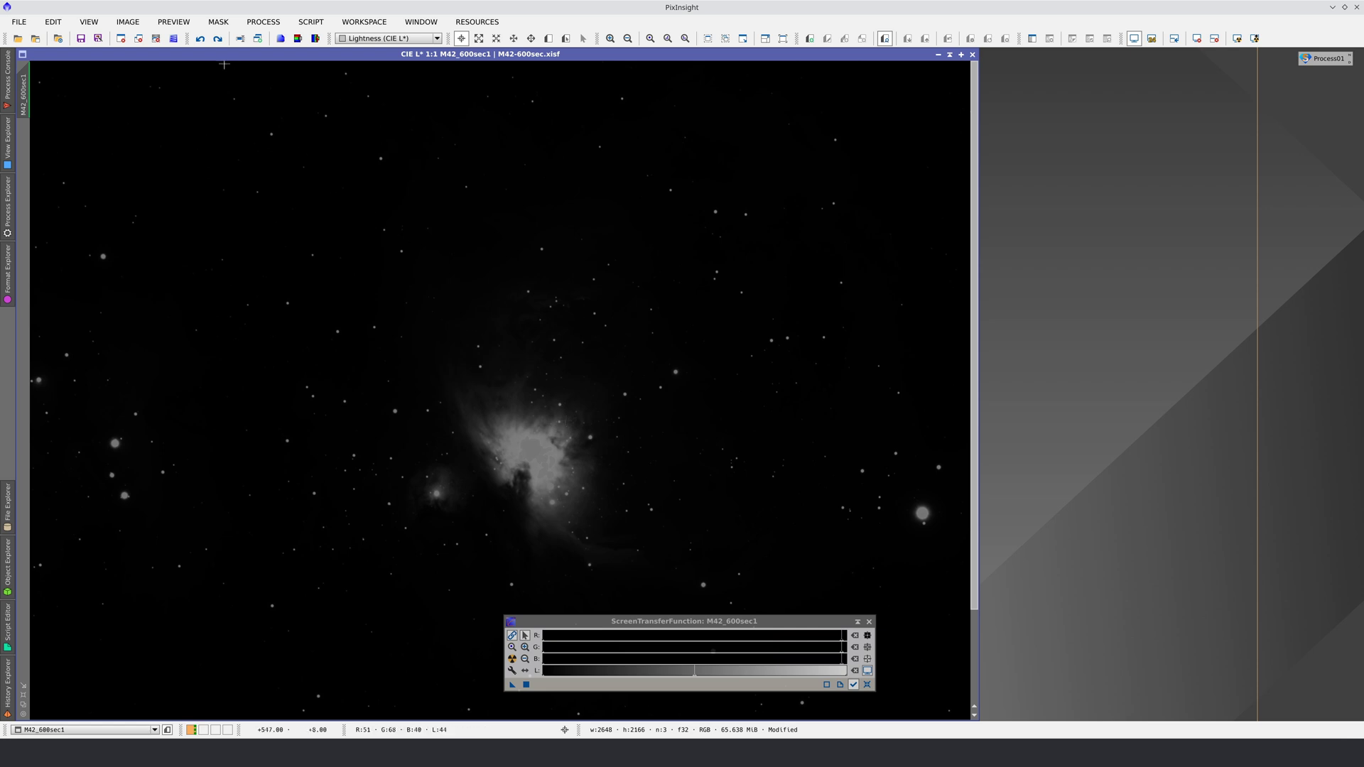
{"action": "left_click", "coordinate": [217, 40]}
{"action": "left_click", "coordinate": [218, 40]}
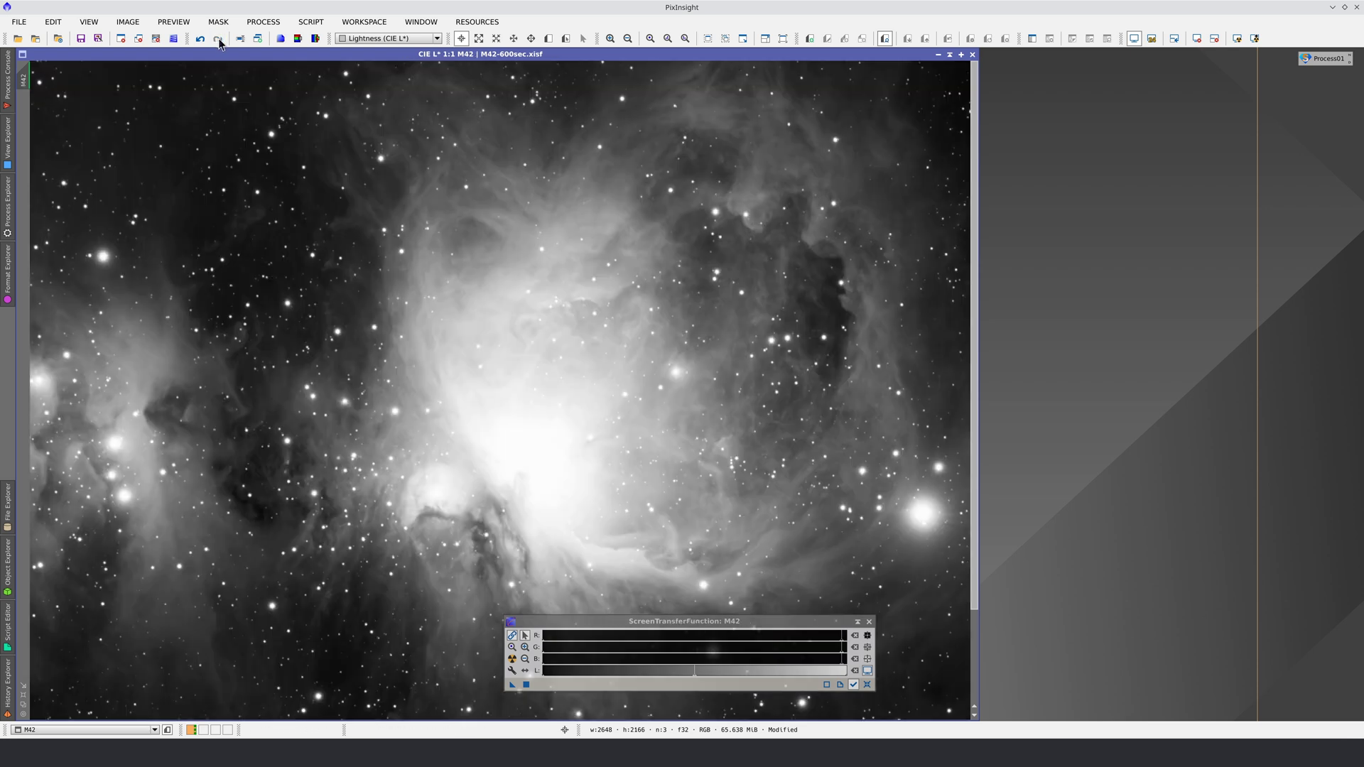
- Cycle M42 through CIE a*=R b*=G and CIE L*=0.5 before returning to RGB
{"action": "left_click", "coordinate": [389, 40]}
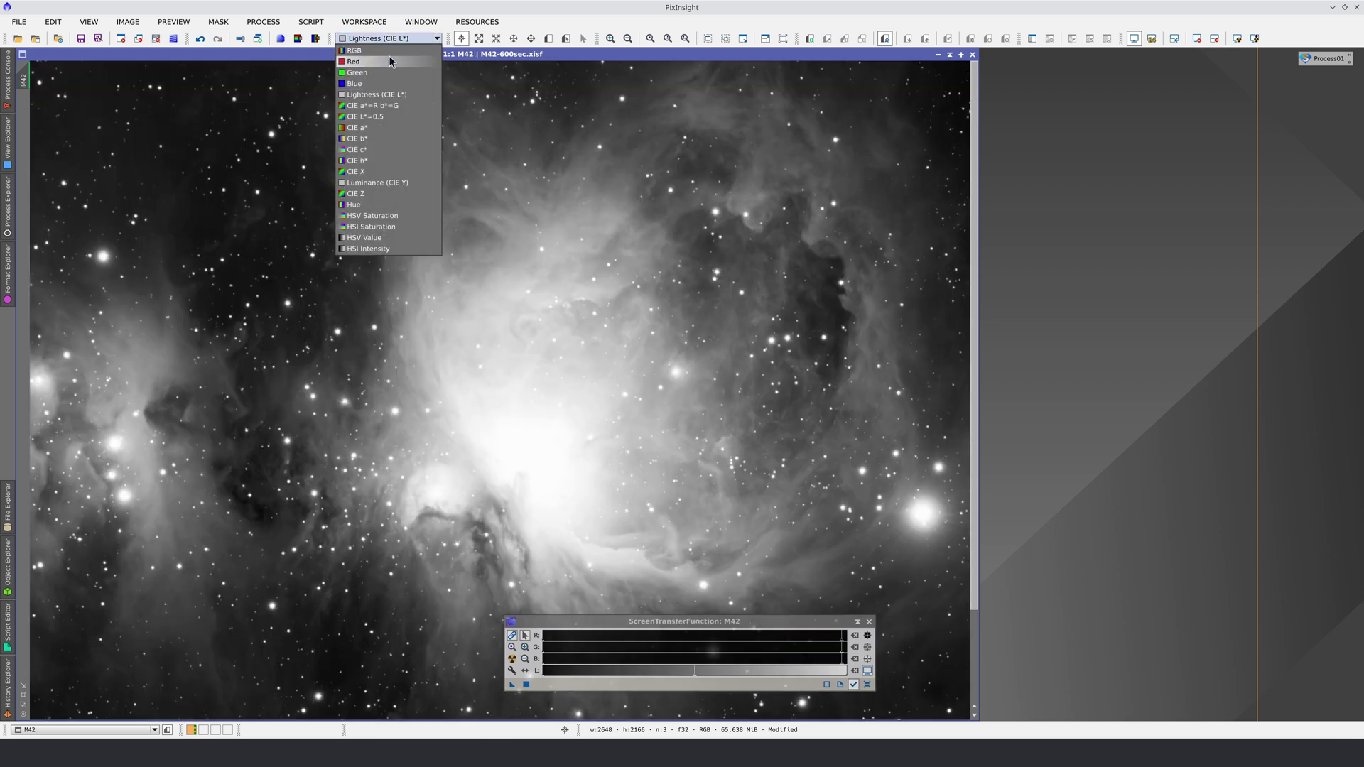
{"action": "left_click", "coordinate": [397, 107]}
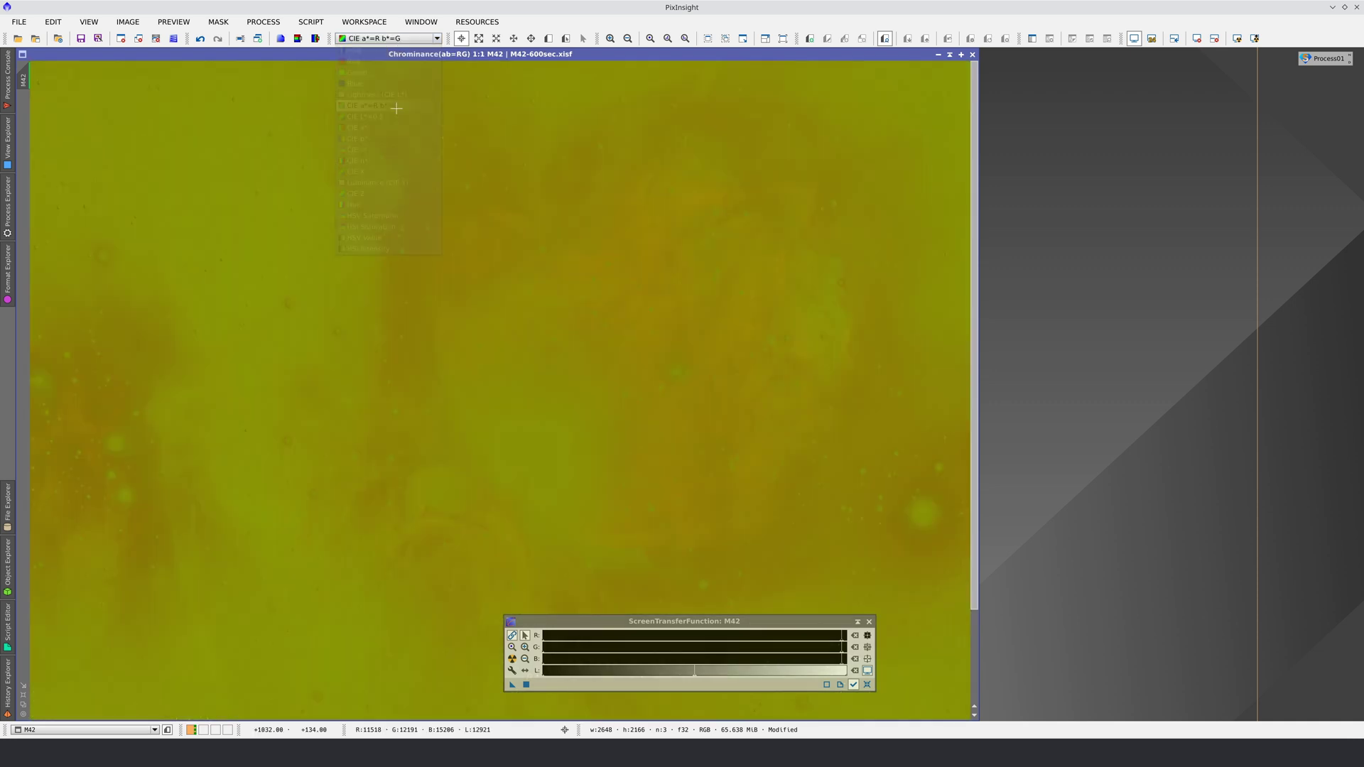
{"action": "left_click", "coordinate": [394, 39]}
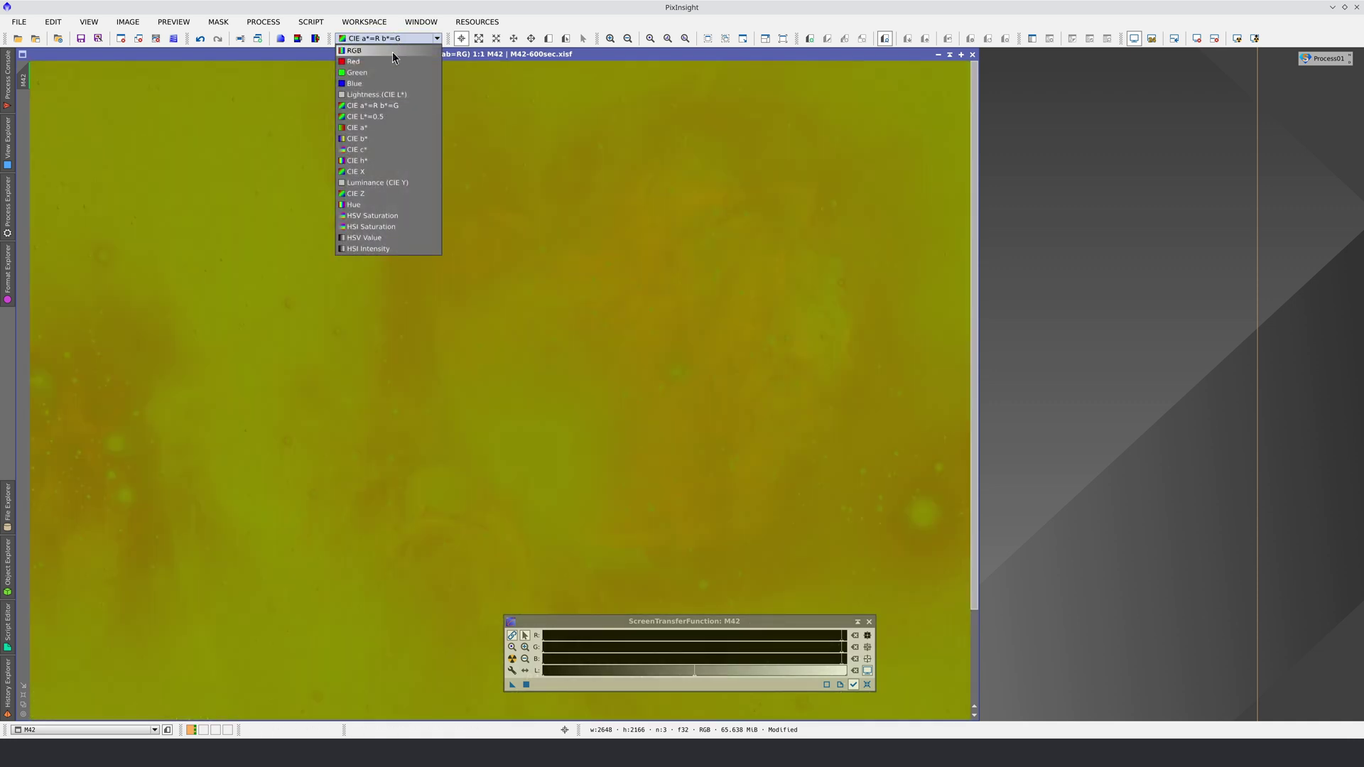
{"action": "left_click", "coordinate": [391, 117]}
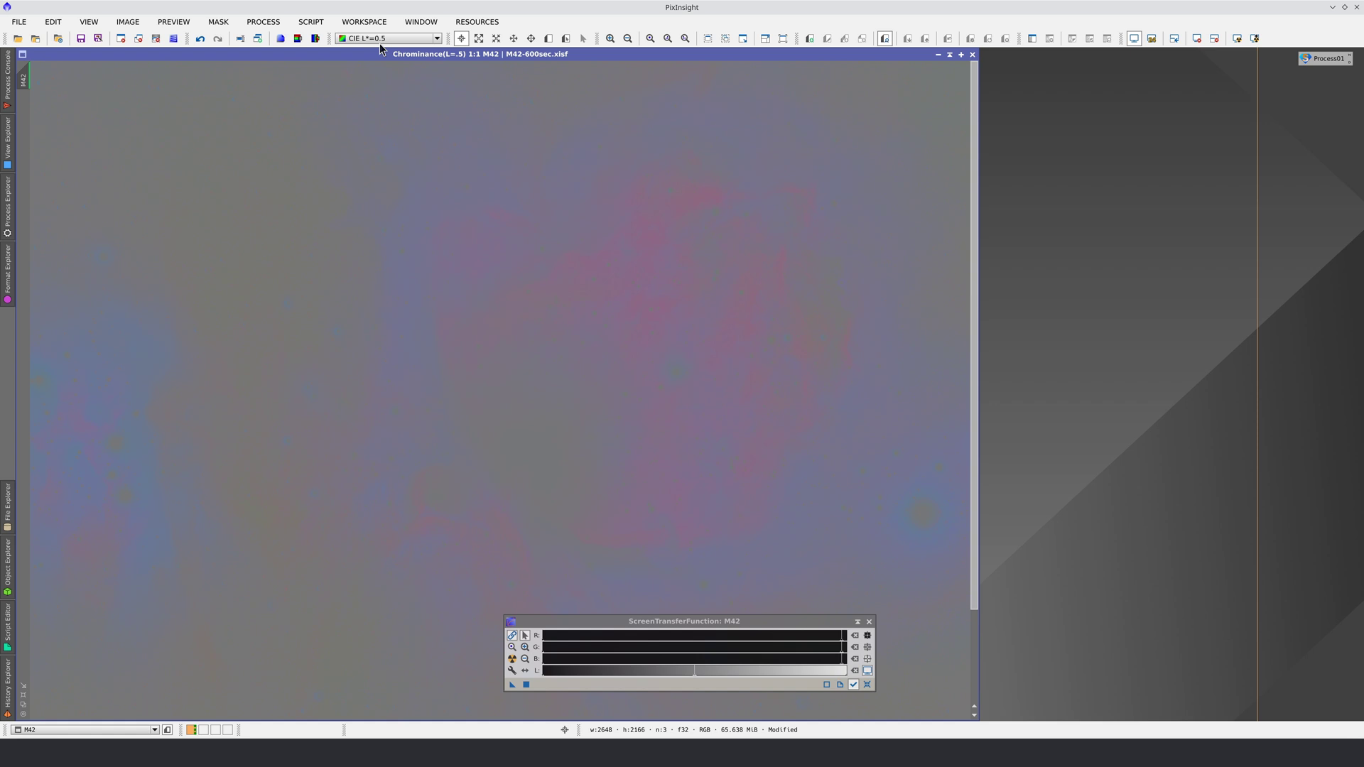
{"action": "left_click", "coordinate": [383, 38]}
{"action": "left_click", "coordinate": [380, 48]}
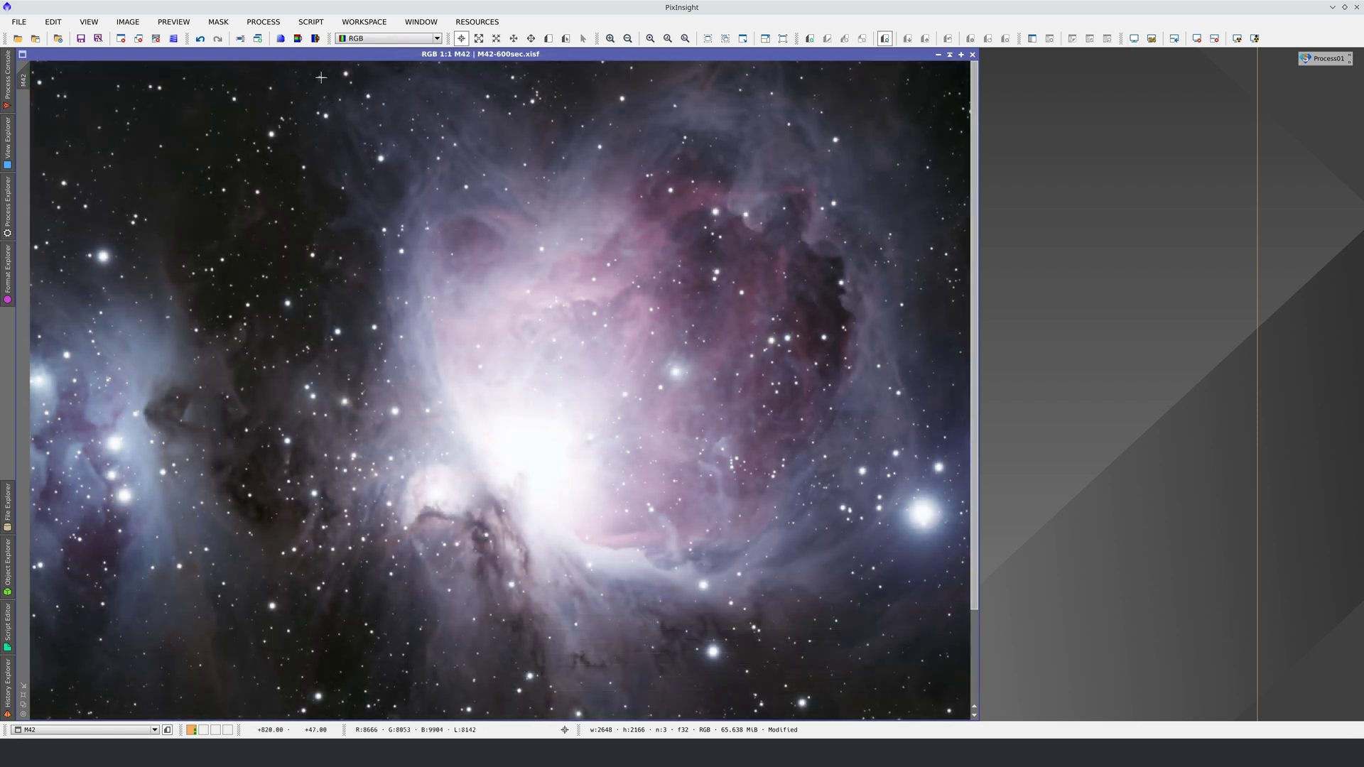
- Split M42 into M42_R, M42_G and M42_B, placing M42_B beside M42_G
{"action": "left_click", "coordinate": [315, 38]}
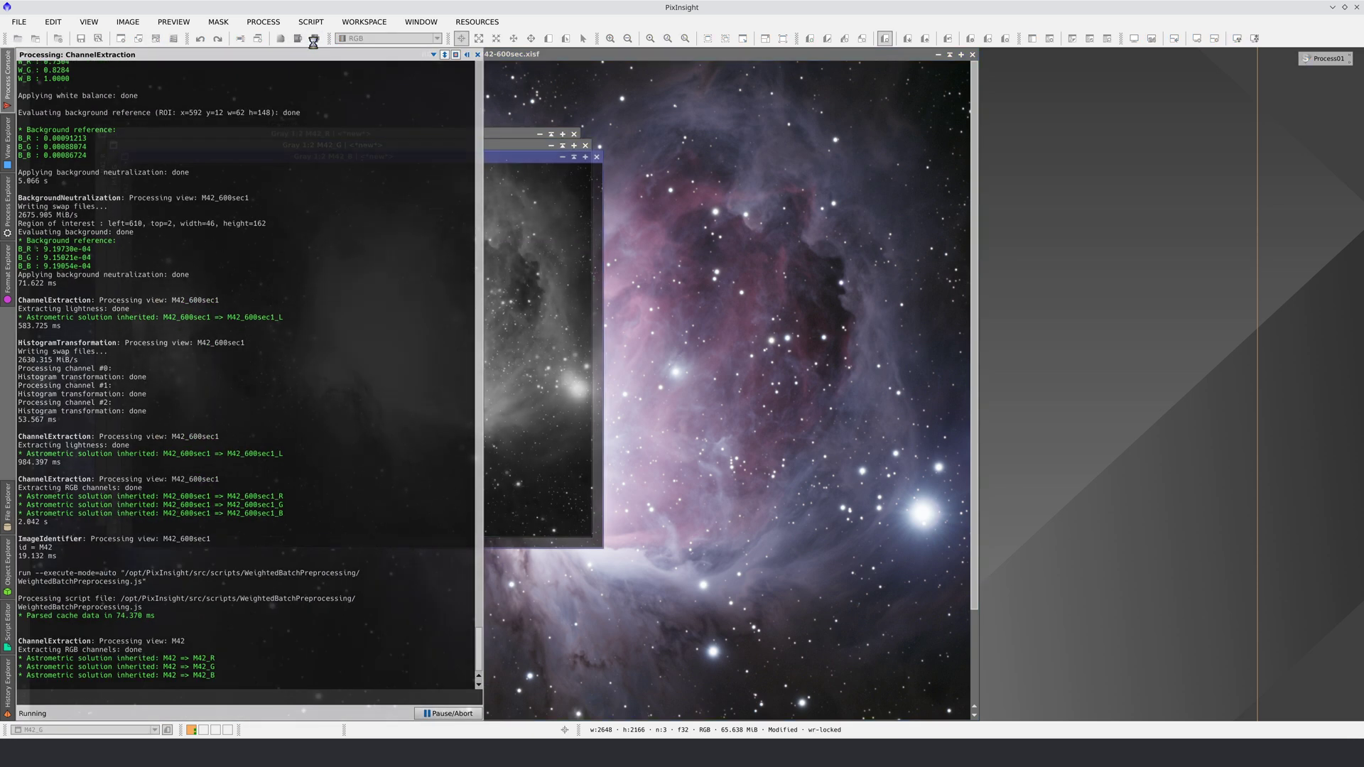
{"action": "left_click_drag", "start_coordinate": [453, 146], "coordinate": [976, 145]}
{"action": "left_click", "coordinate": [530, 154]}
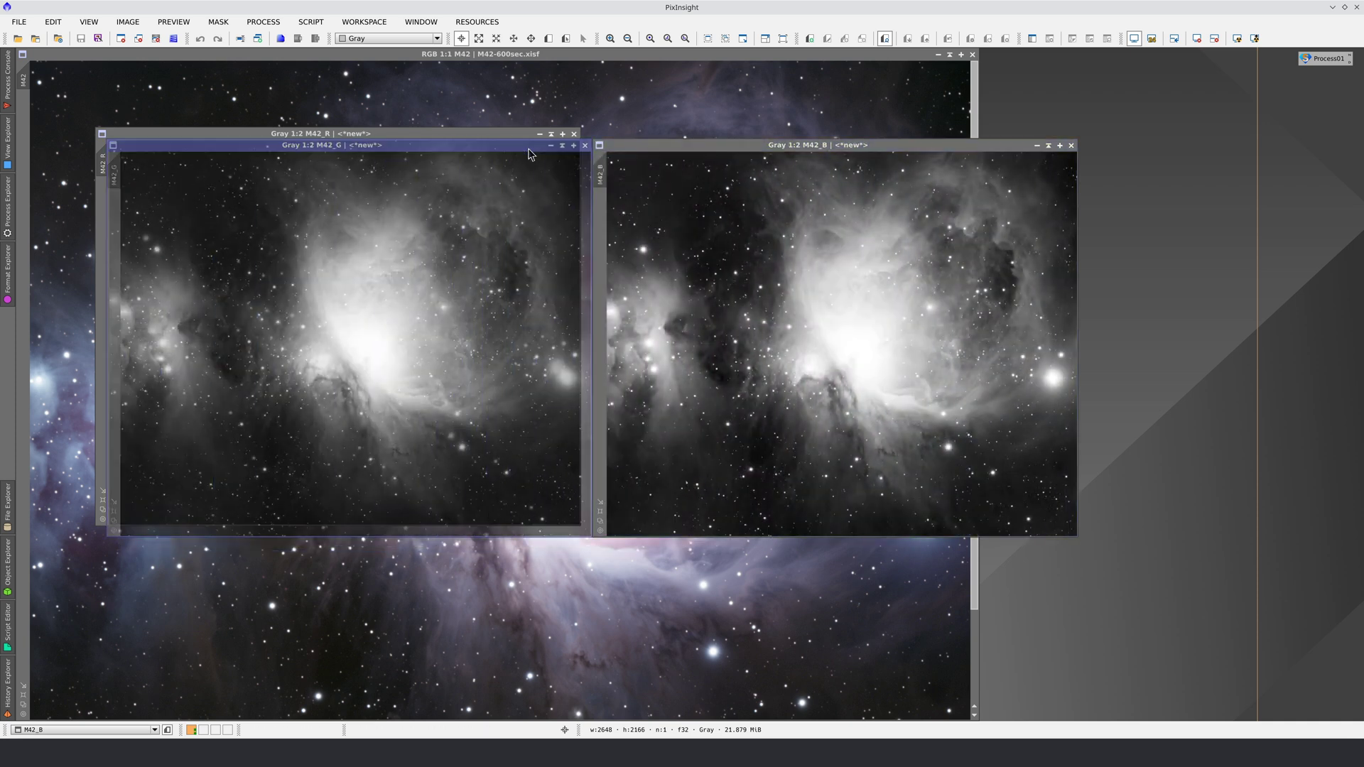
- Extract M42's lightness into a new M42_L image and move it toward the centre
{"action": "left_click", "coordinate": [398, 92]}
{"action": "left_click", "coordinate": [299, 38]}
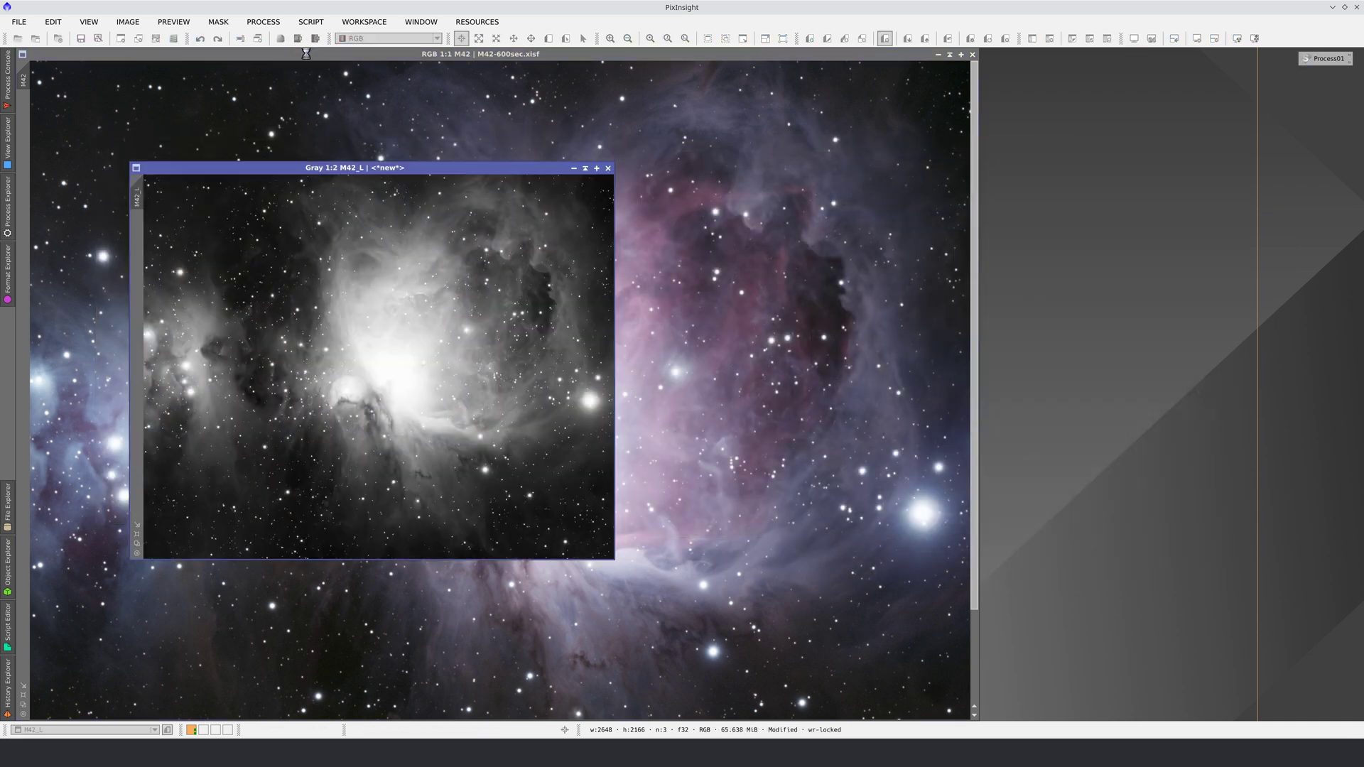
{"action": "left_click_drag", "start_coordinate": [371, 172], "coordinate": [674, 248]}
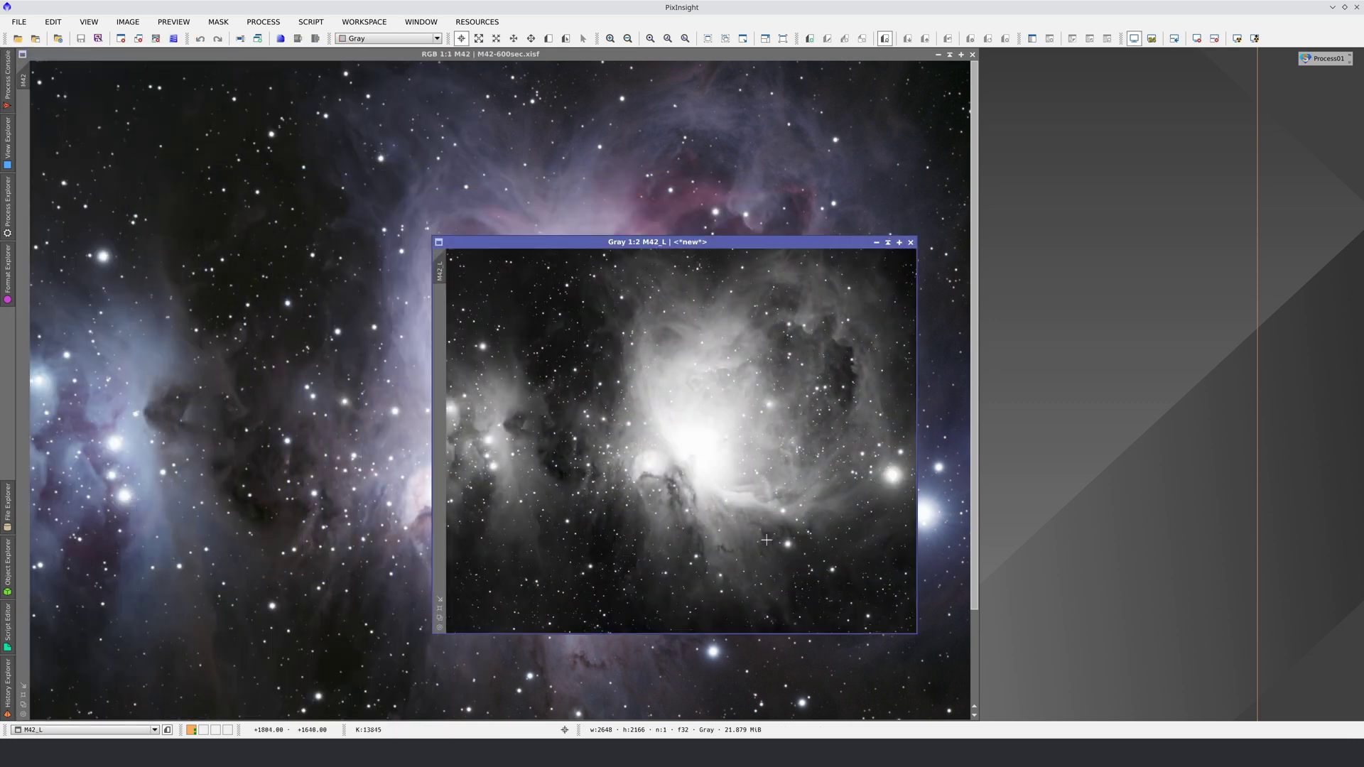